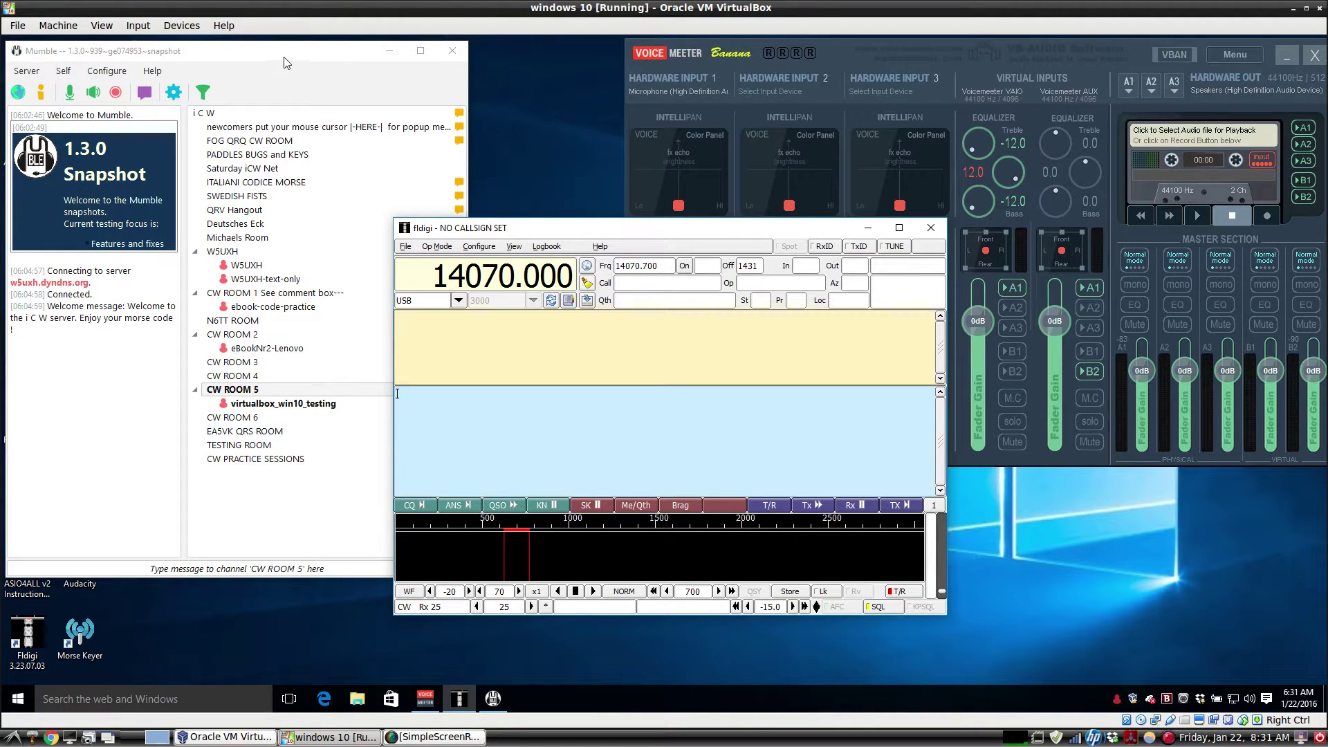
Step: Bring the VoiceMeeter Banana mixer in front of fldigi
click(844, 51)
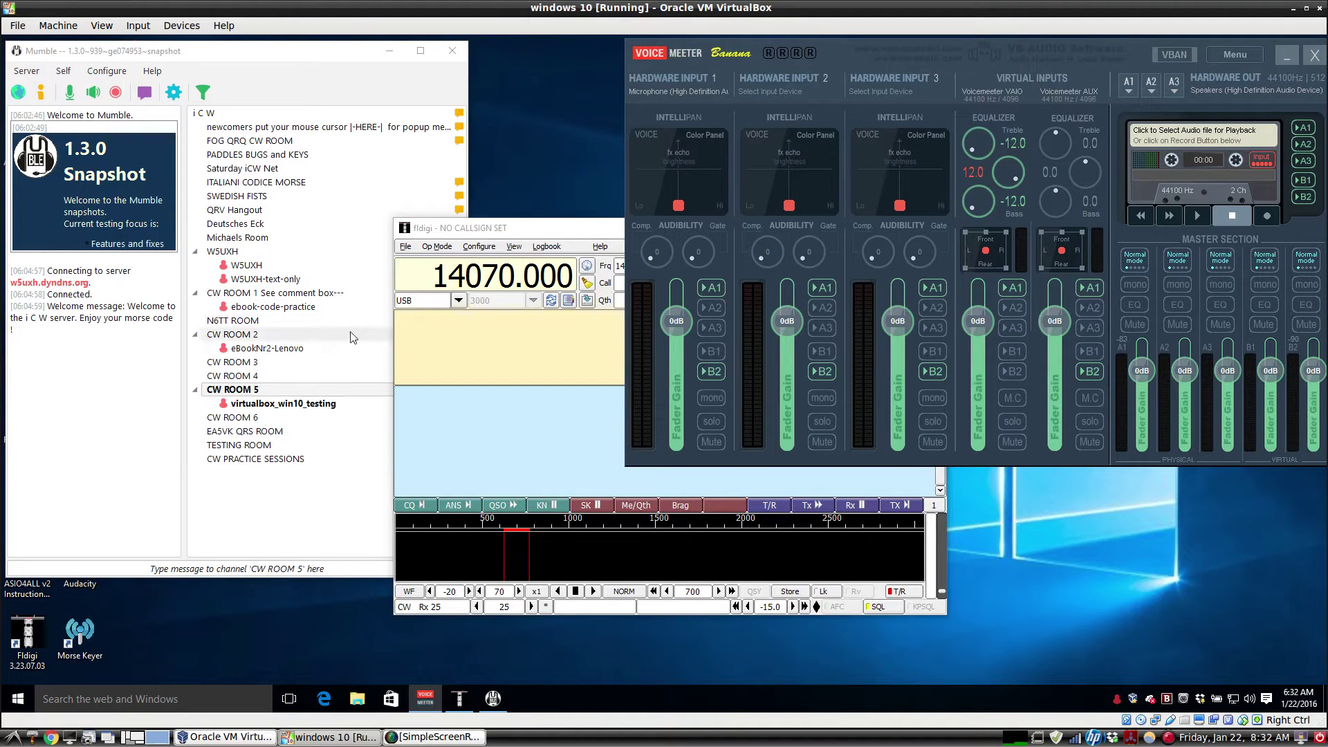
Step: Hop through CW ROOM 2 and CW ROOM 1, then join CW ROOM 4
double_click(261, 336)
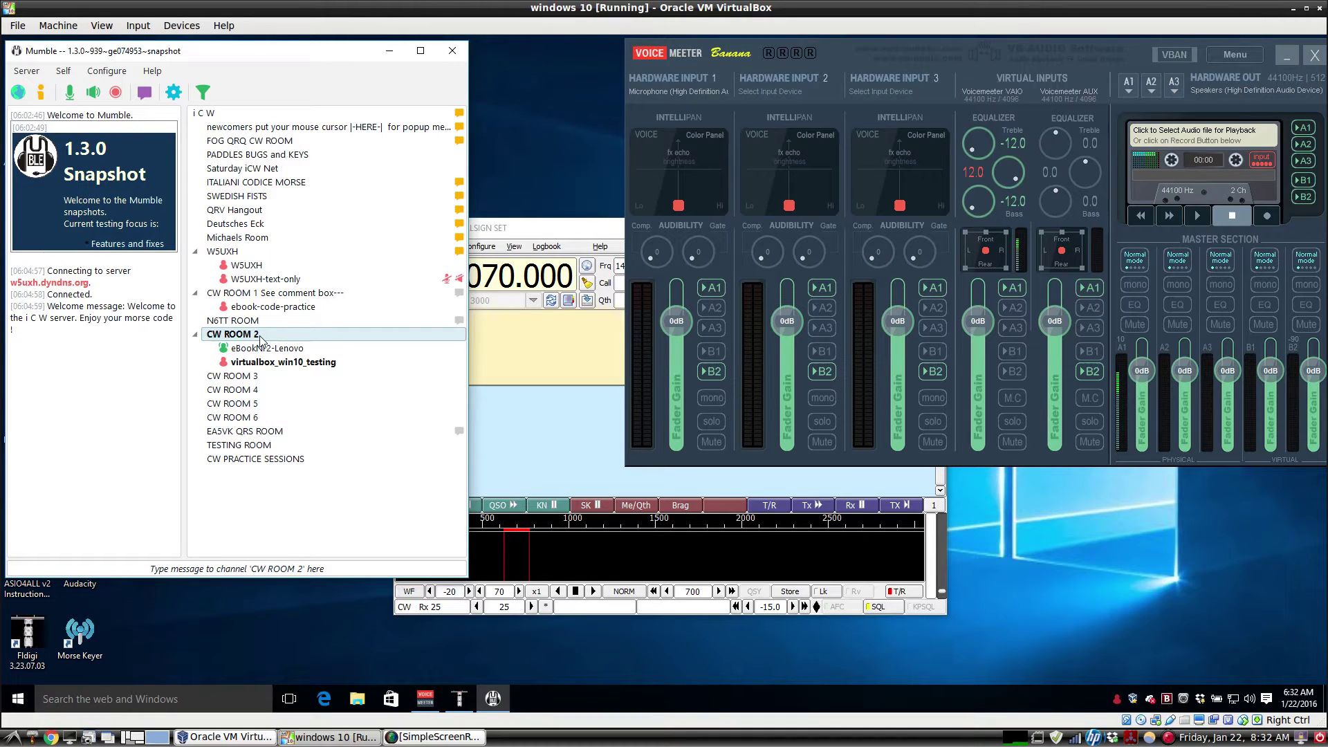
double_click(264, 294)
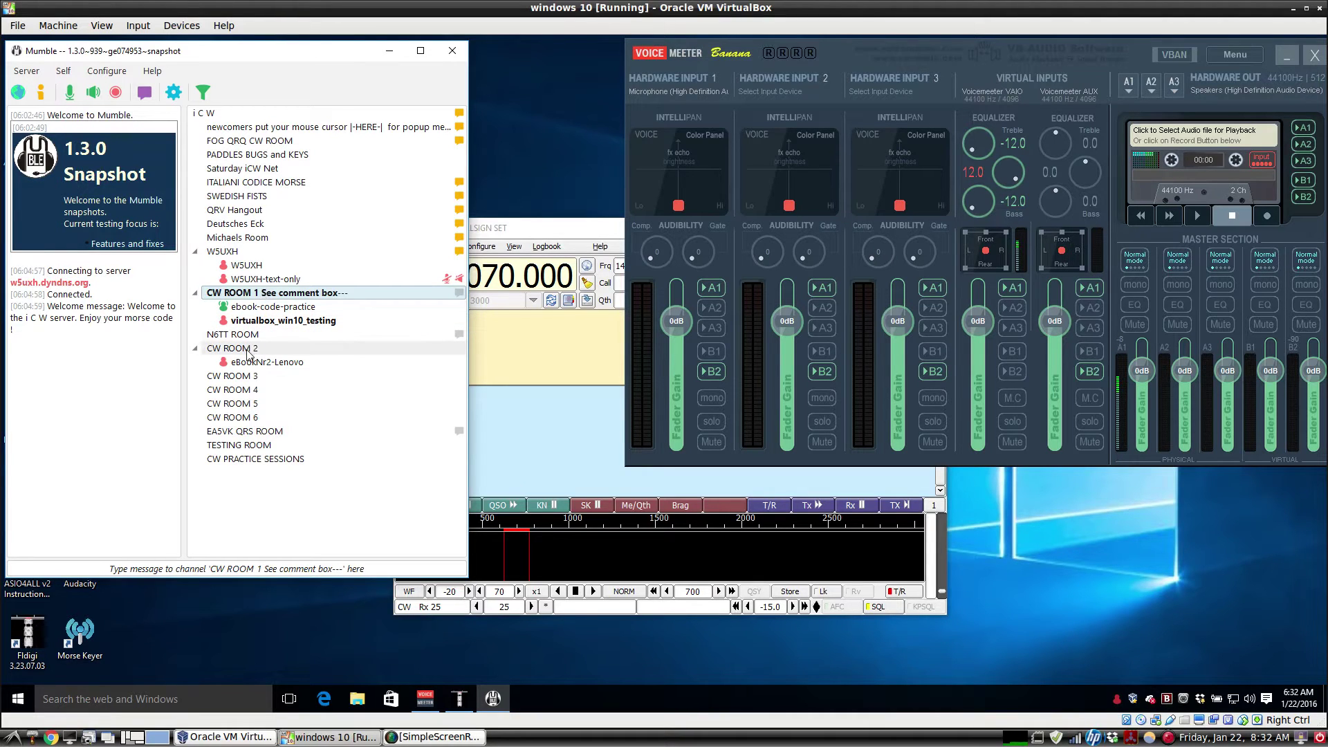
click(238, 392)
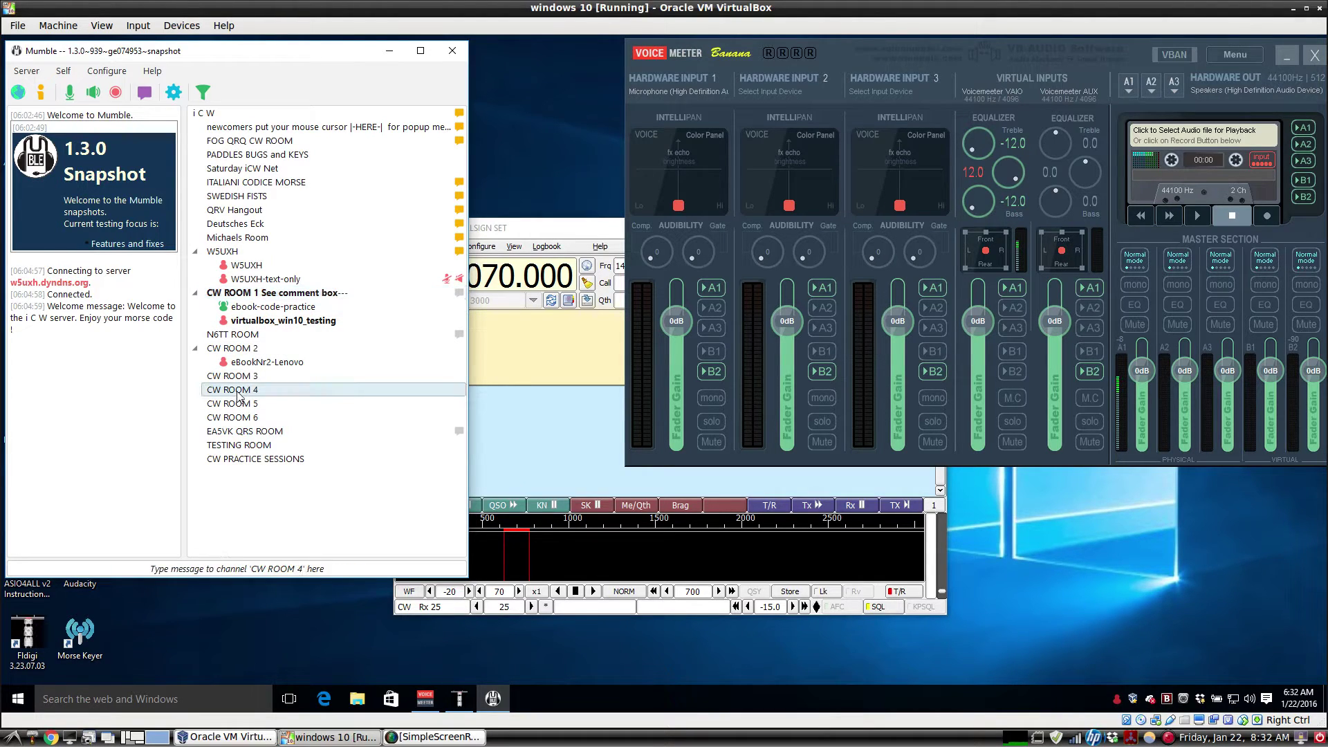
double_click(238, 391)
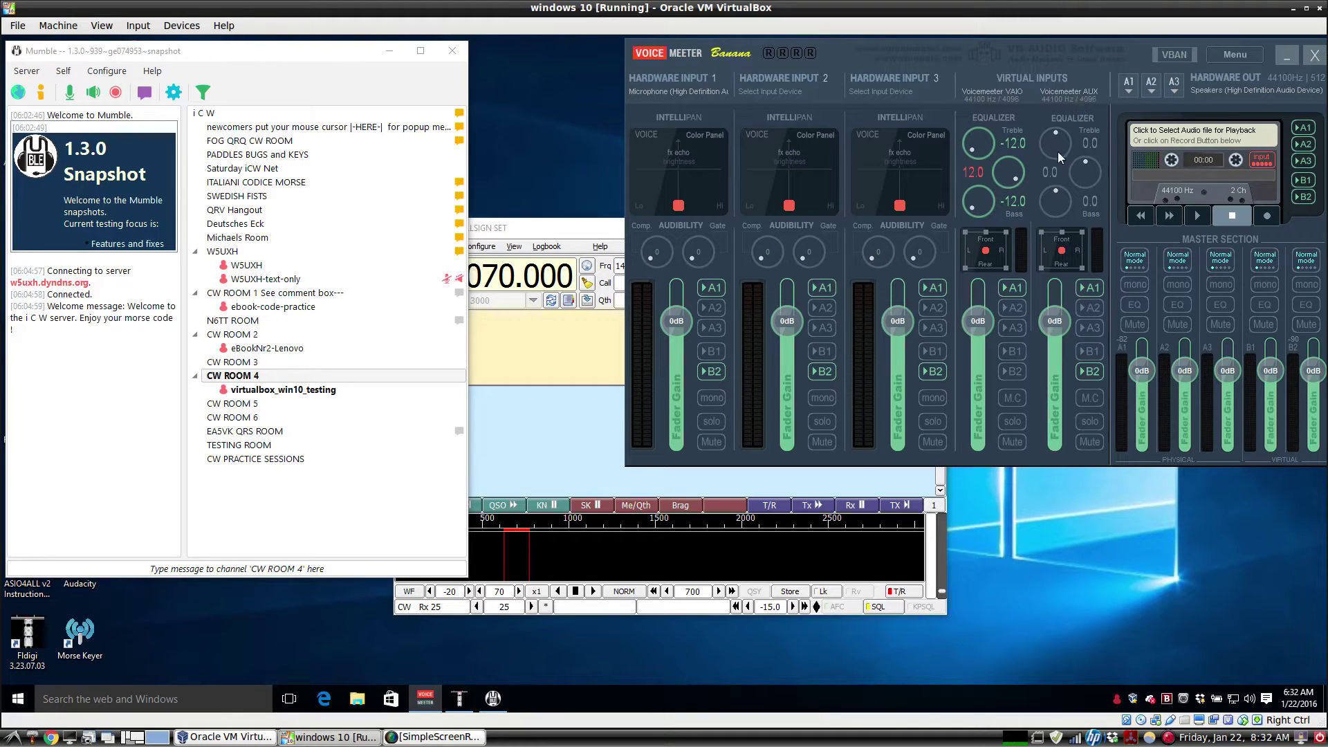
Step: Send 'vvvvvvvvvvvvvvvvvv' from fldigi and route VoiceMeeter's AUX input to bus B2
click(523, 438)
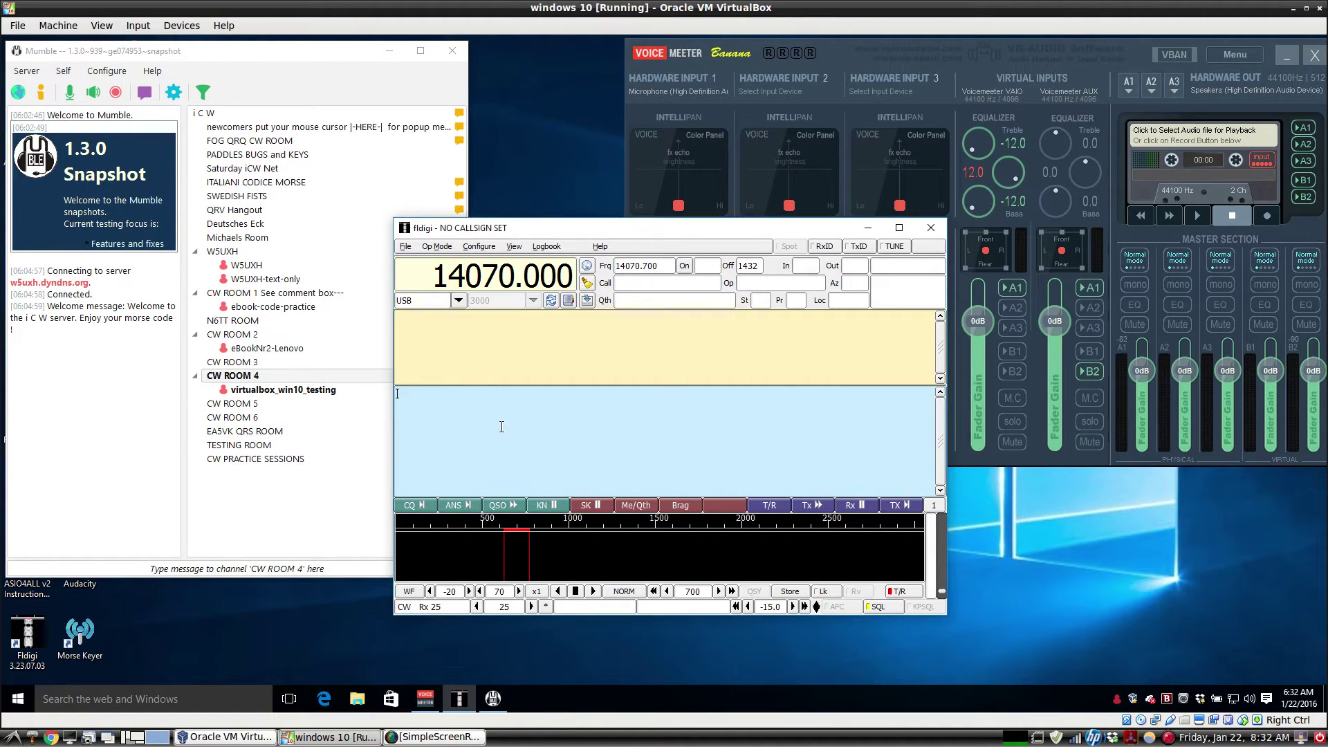
text(vvvvvvvvvvvvvvvvvvvv)
click(831, 54)
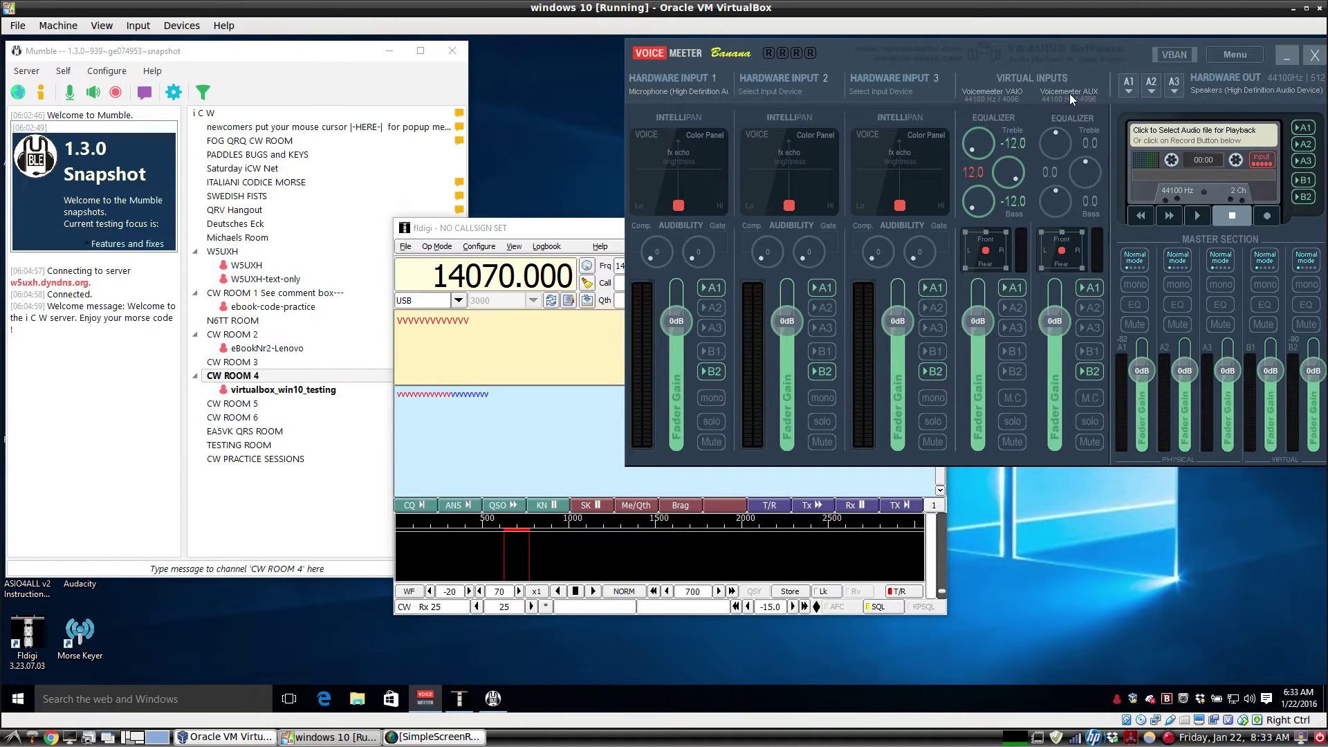
click(1082, 371)
Step: Open Mumble's settings, move the dialog aside, and view the Audio Output page
click(176, 57)
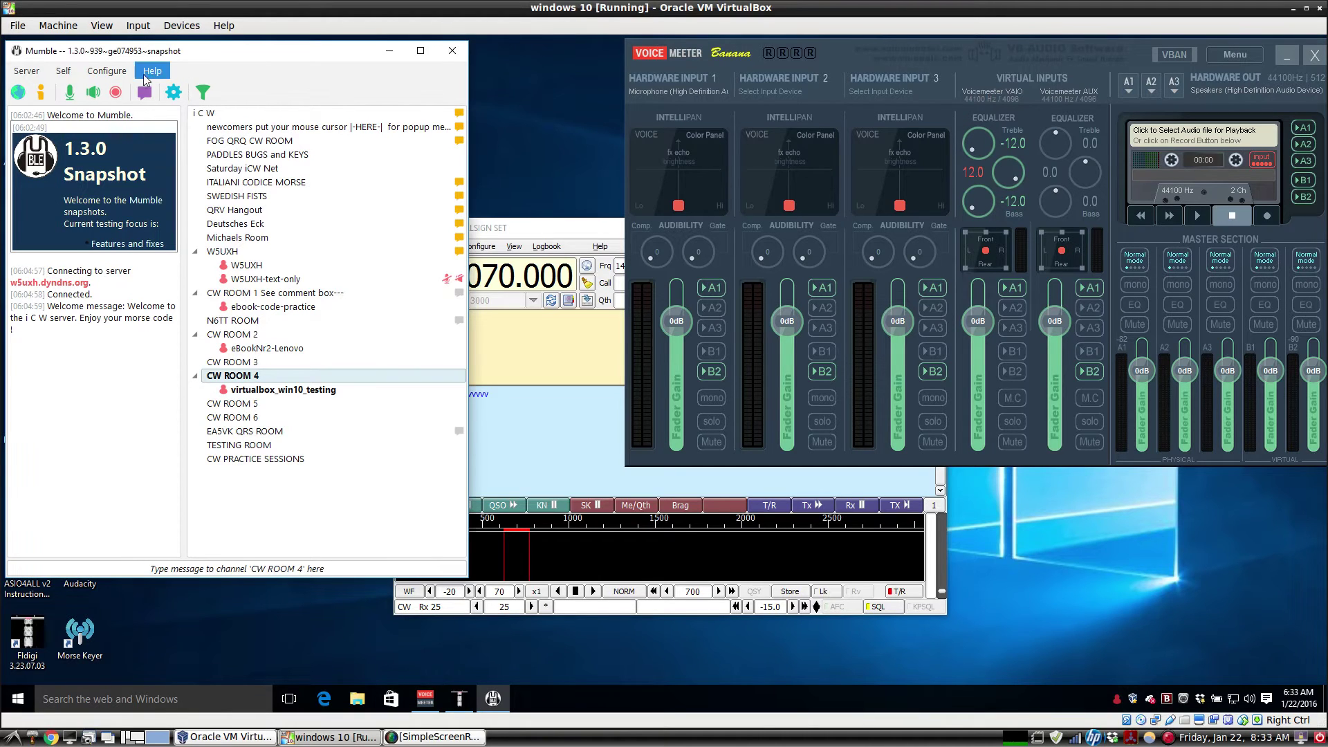
click(107, 70)
click(108, 94)
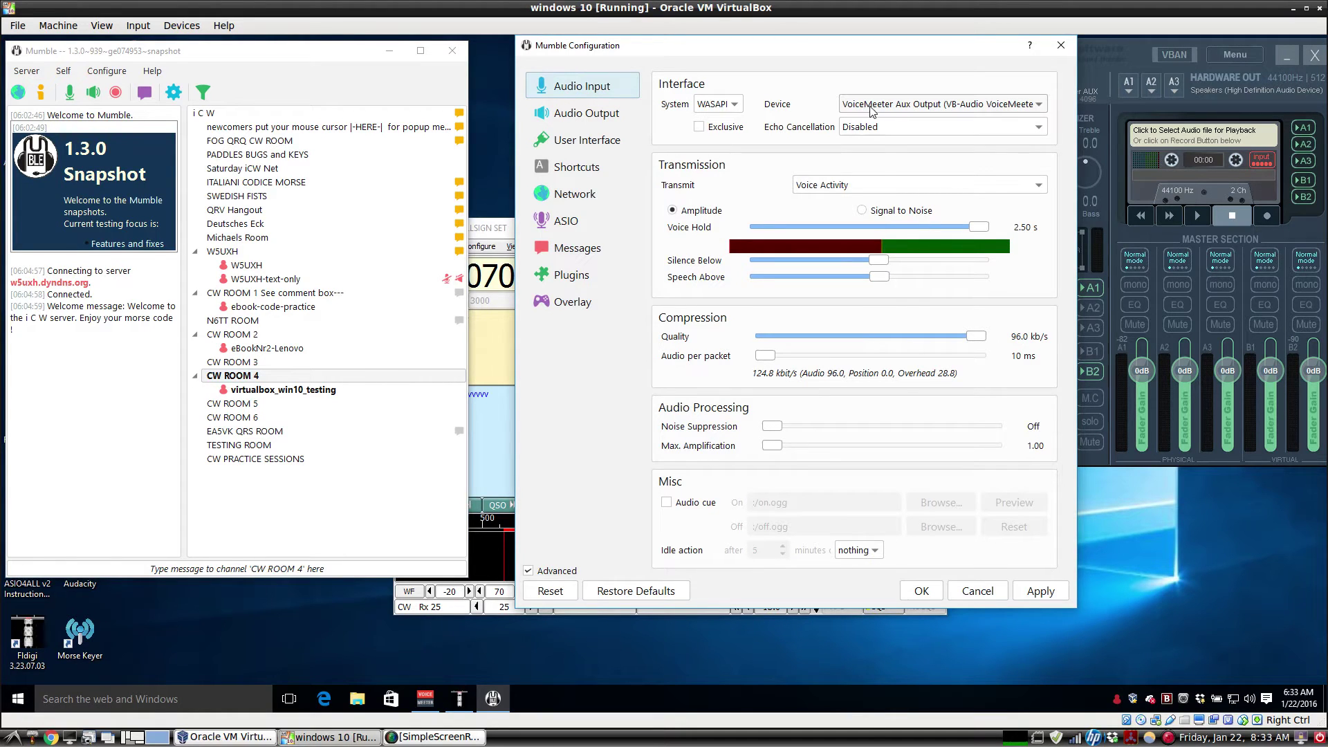
drag(1003, 51, 593, 54)
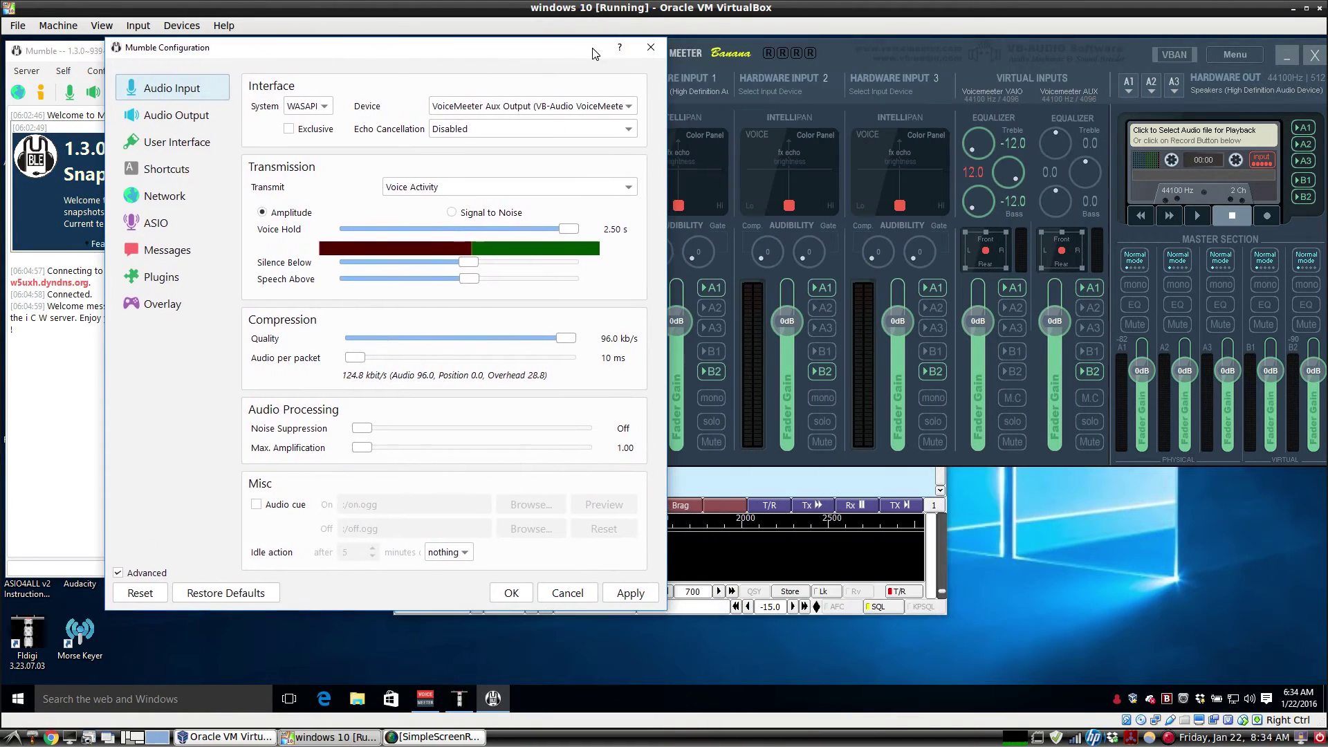
click(1057, 93)
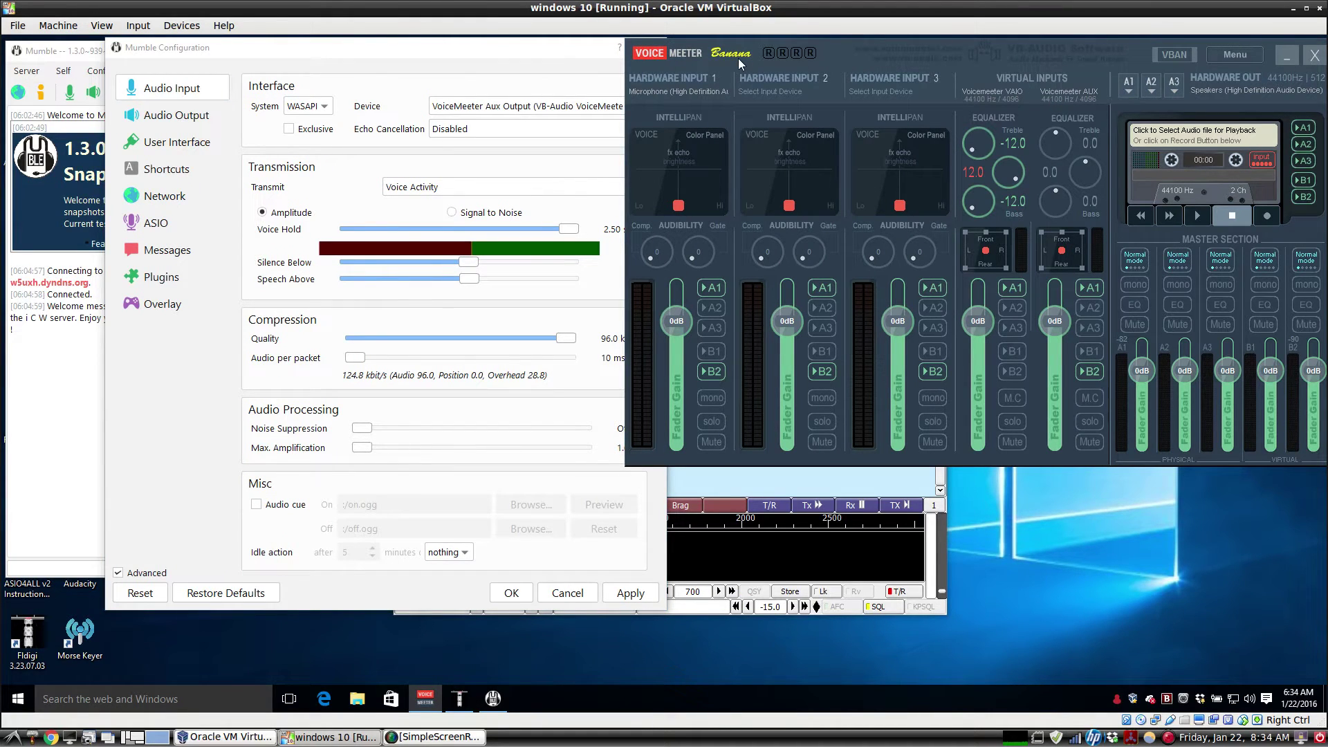
click(167, 117)
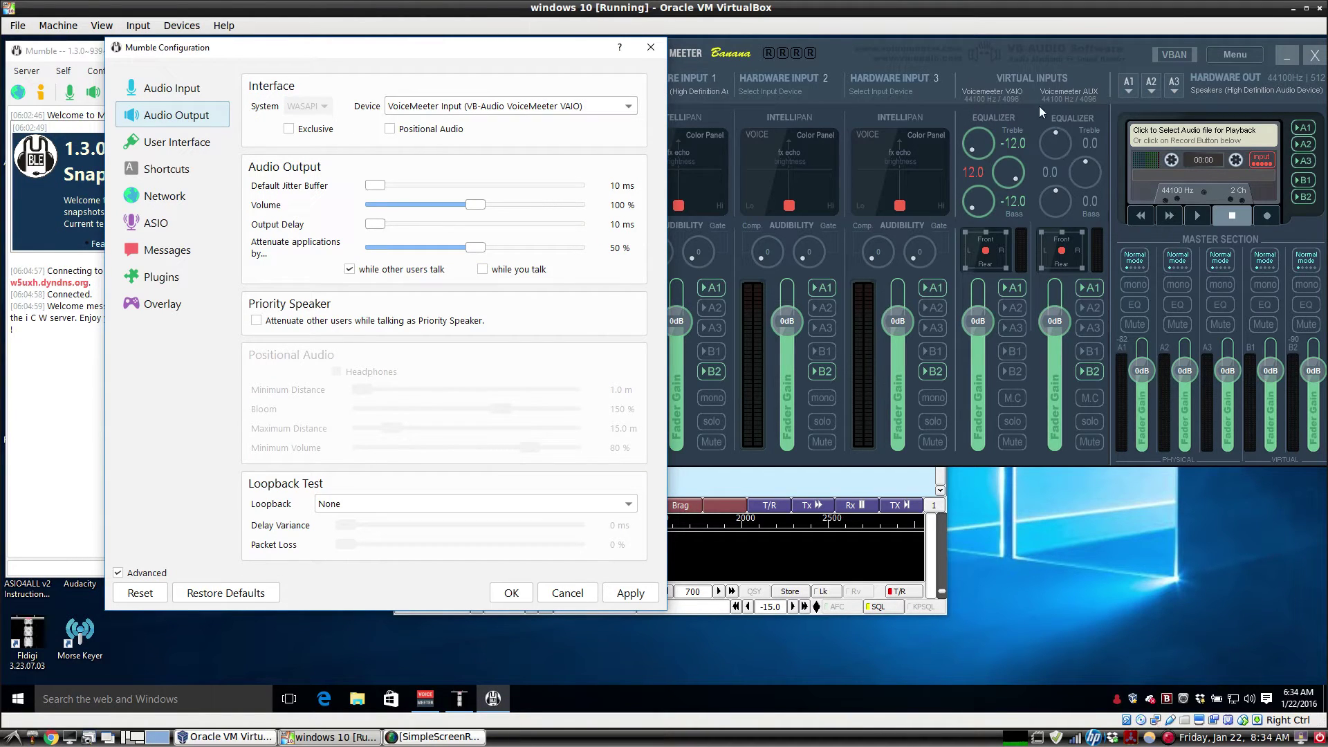
Step: Check VoiceMeeter's A1 output device list without changing it, then return to Mumble's settings
click(1003, 98)
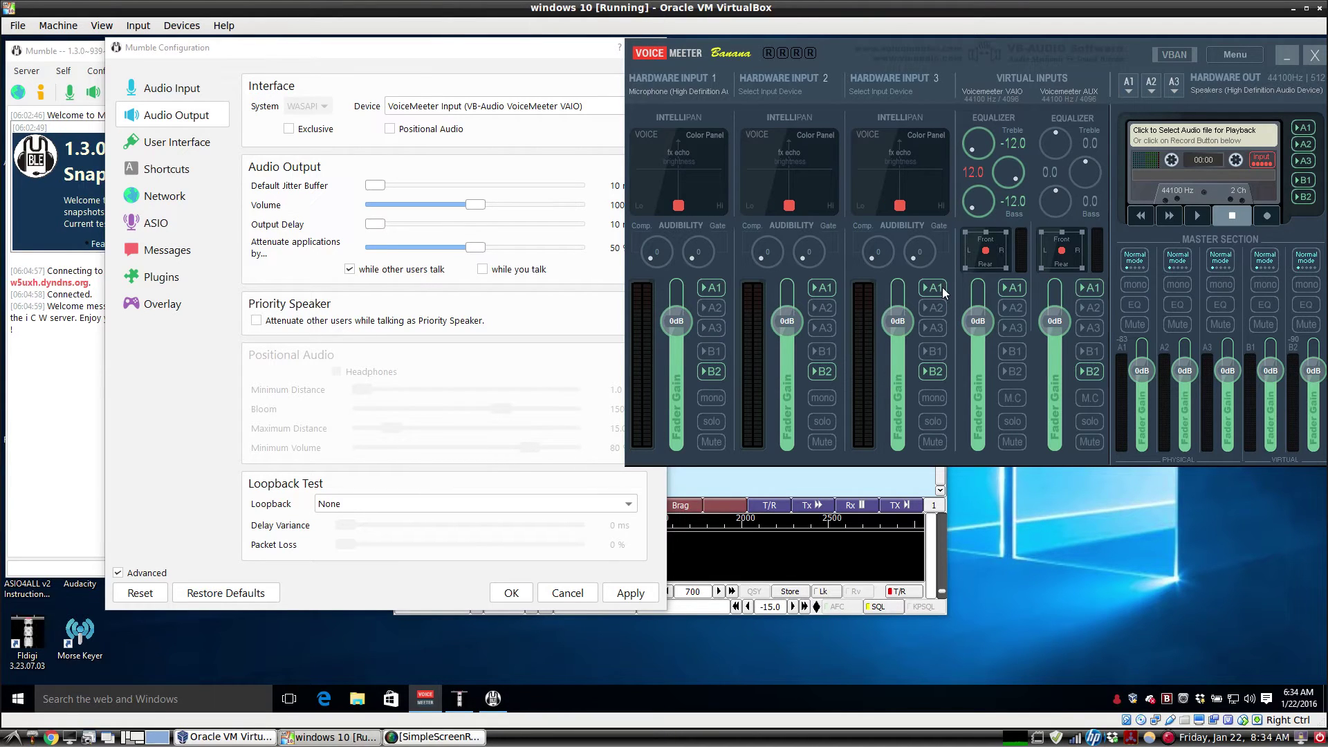
click(1131, 86)
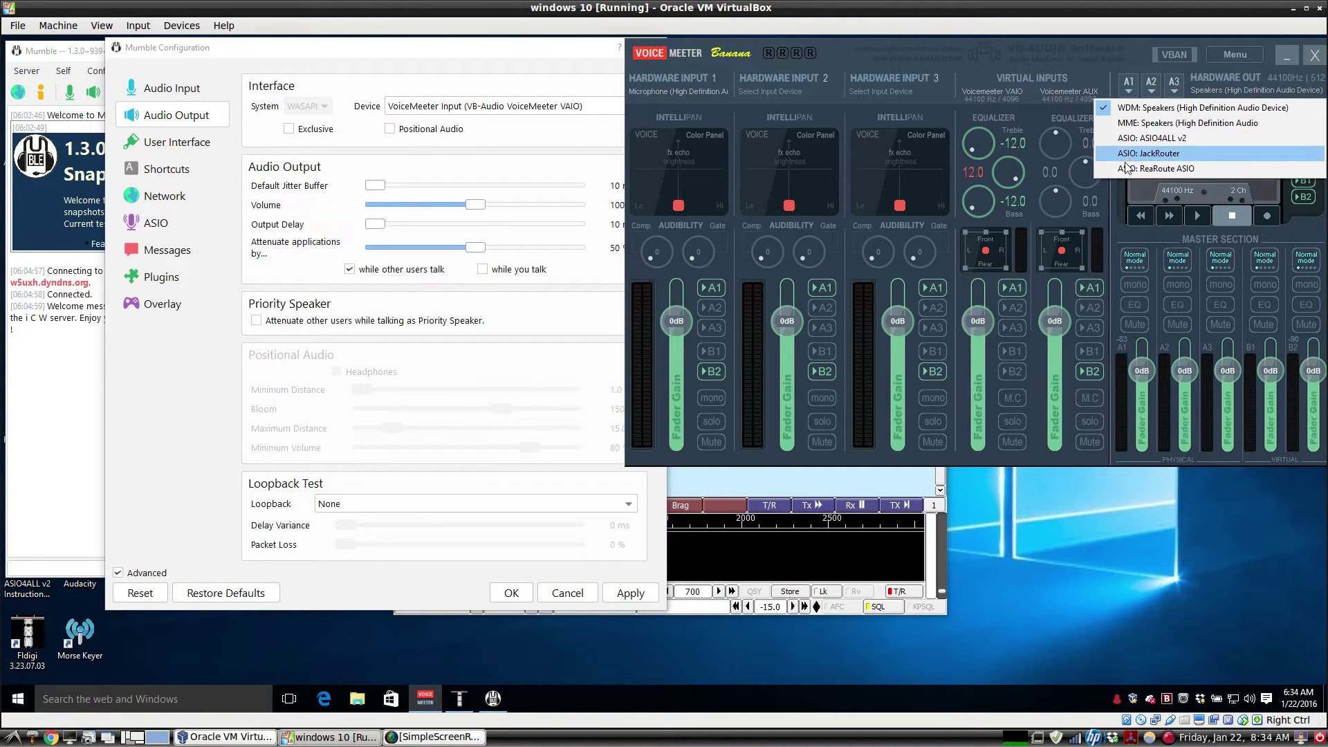
click(1072, 55)
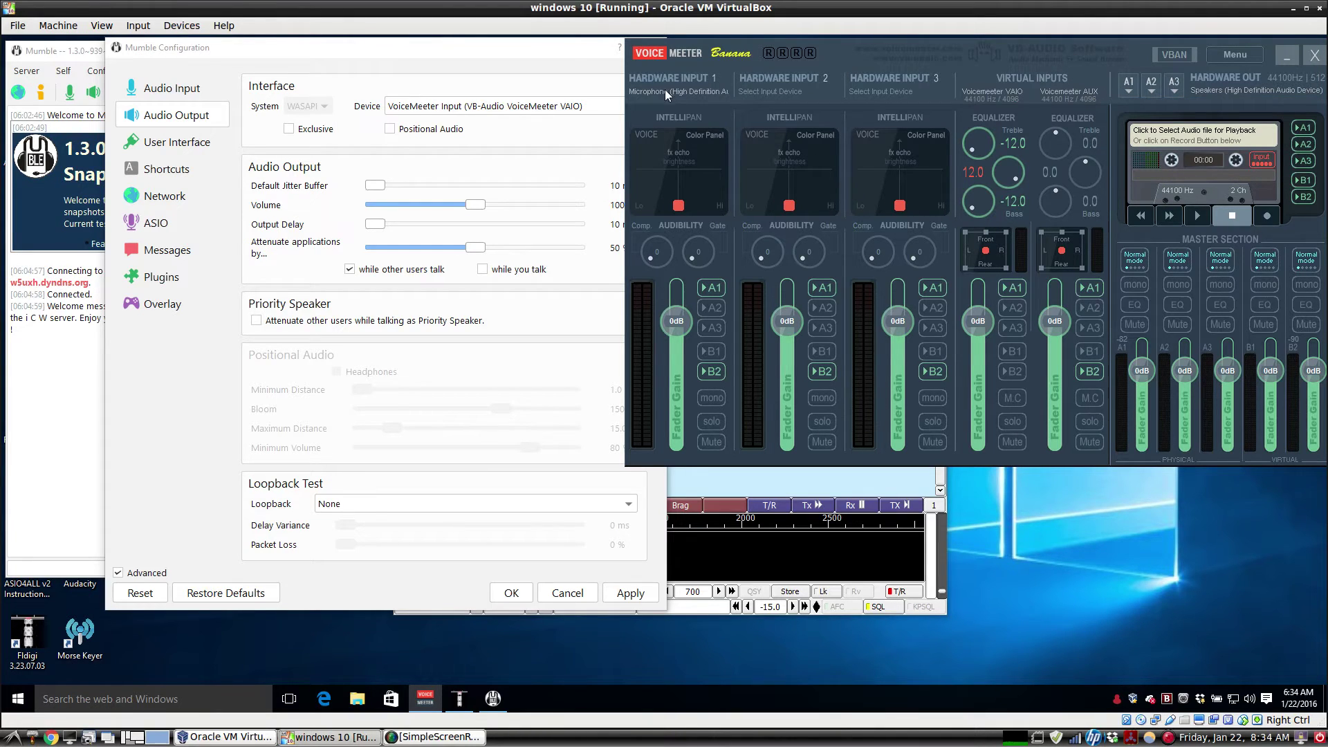
click(551, 66)
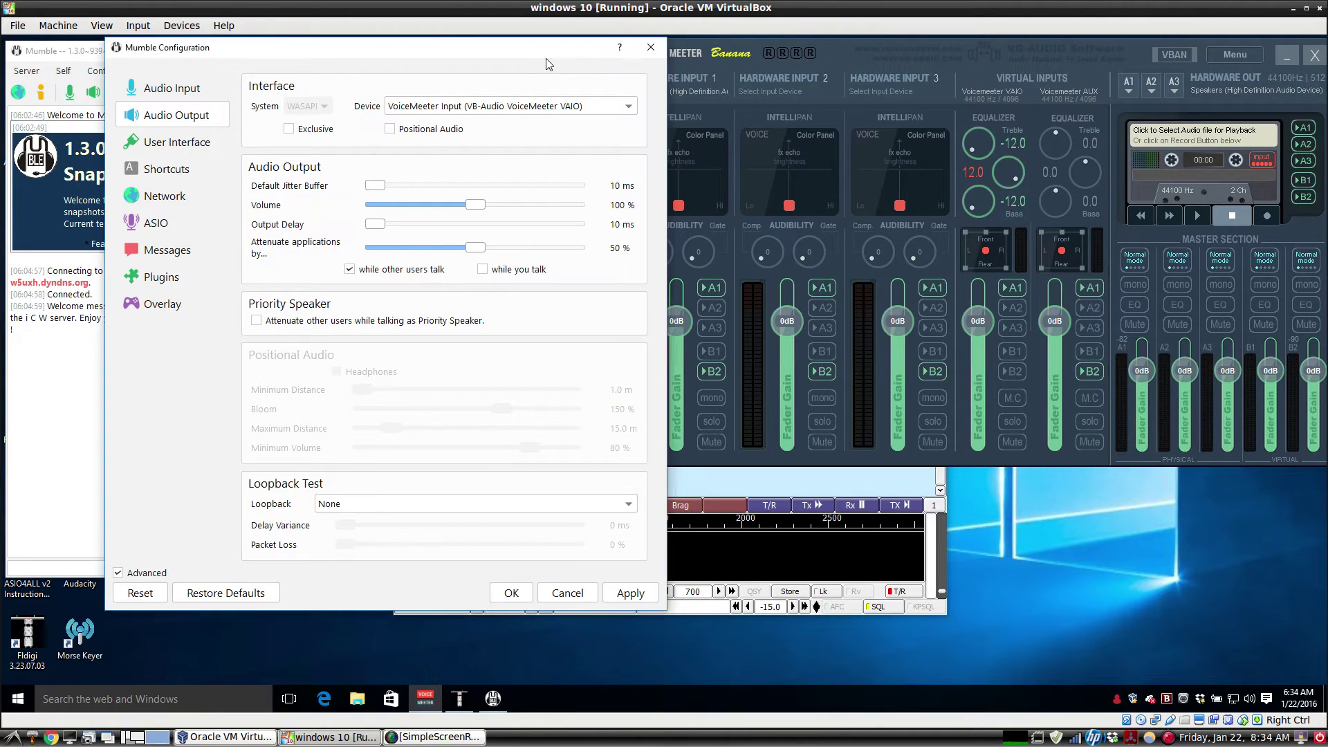
Step: Close Mumble's settings, keep WDM Speakers as A1 output, and reopen Mumble's settings
click(650, 47)
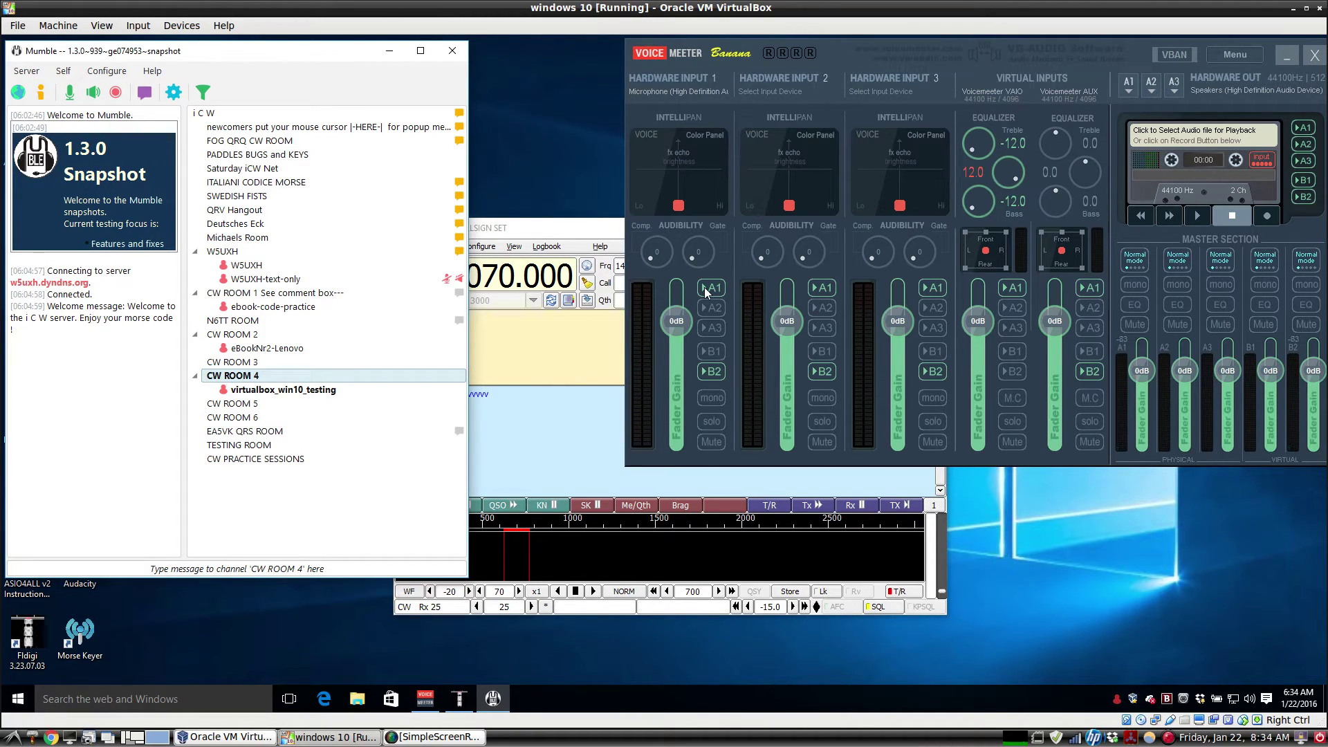
click(1131, 94)
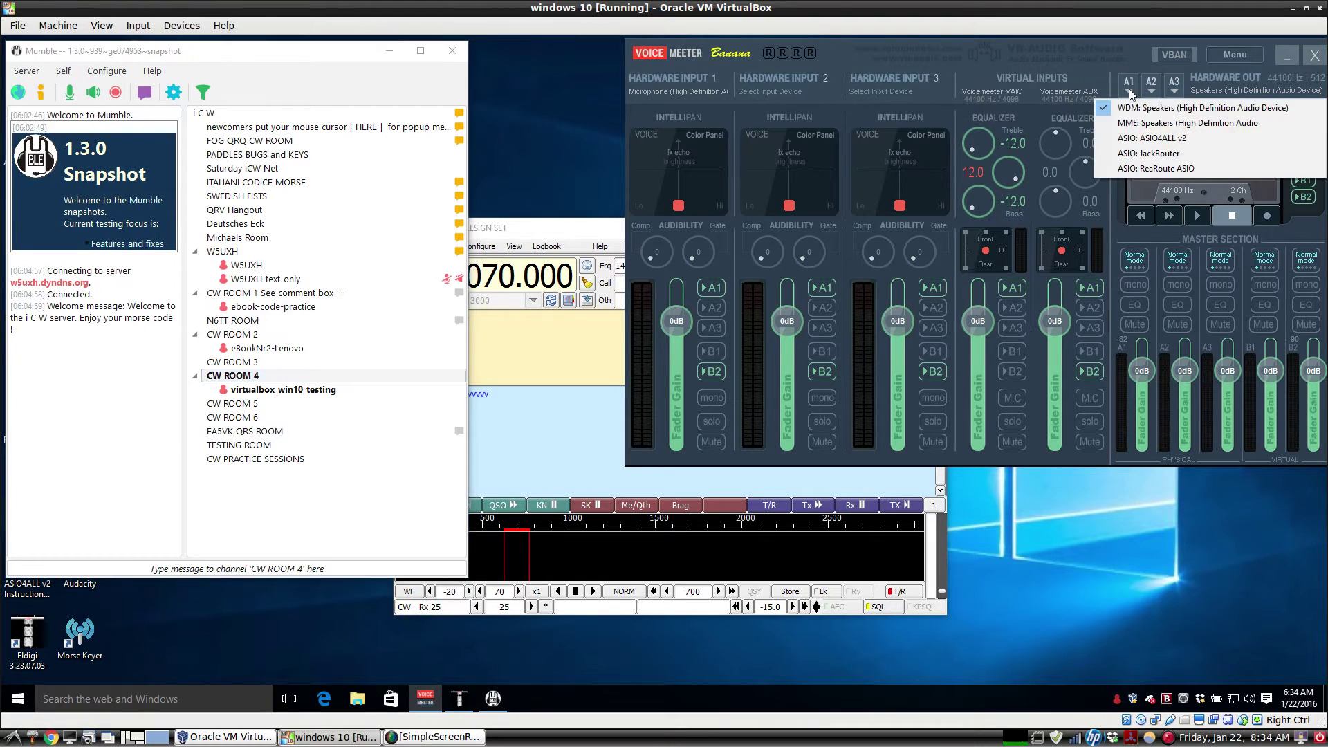
click(1191, 109)
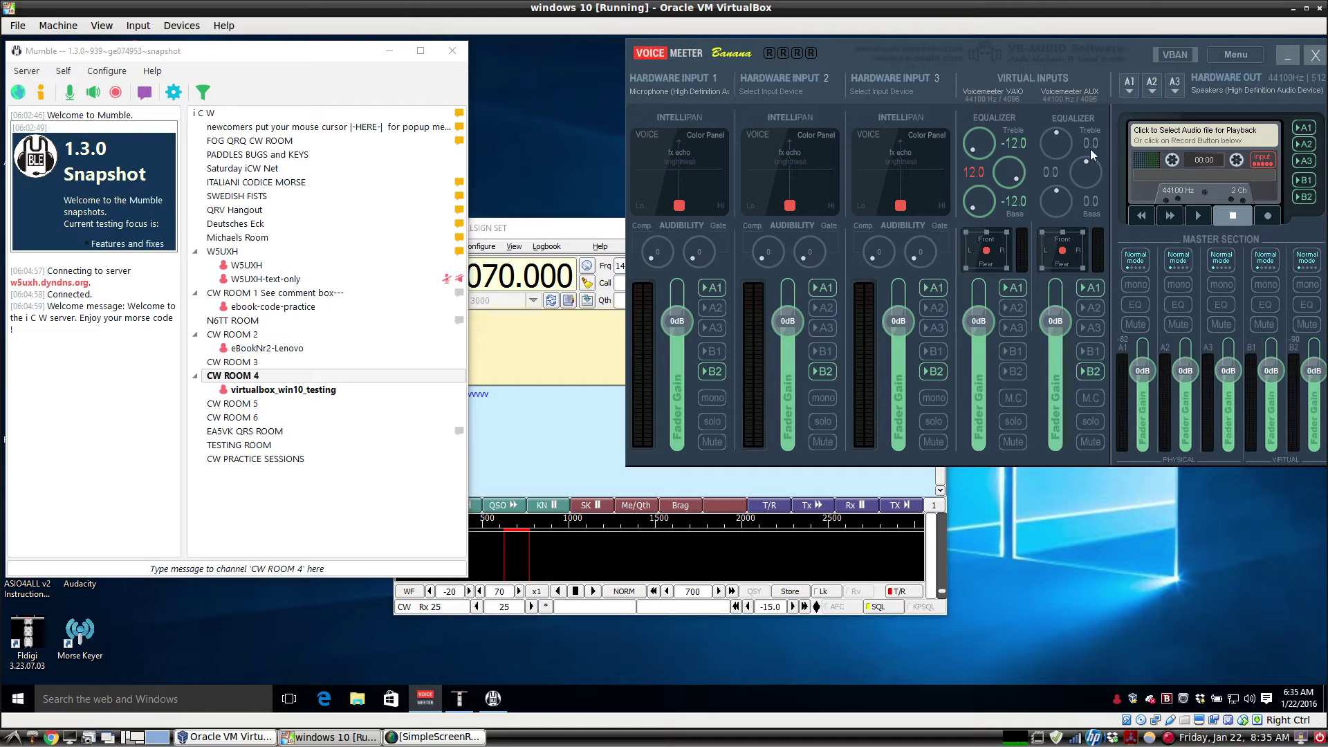
click(107, 74)
click(112, 90)
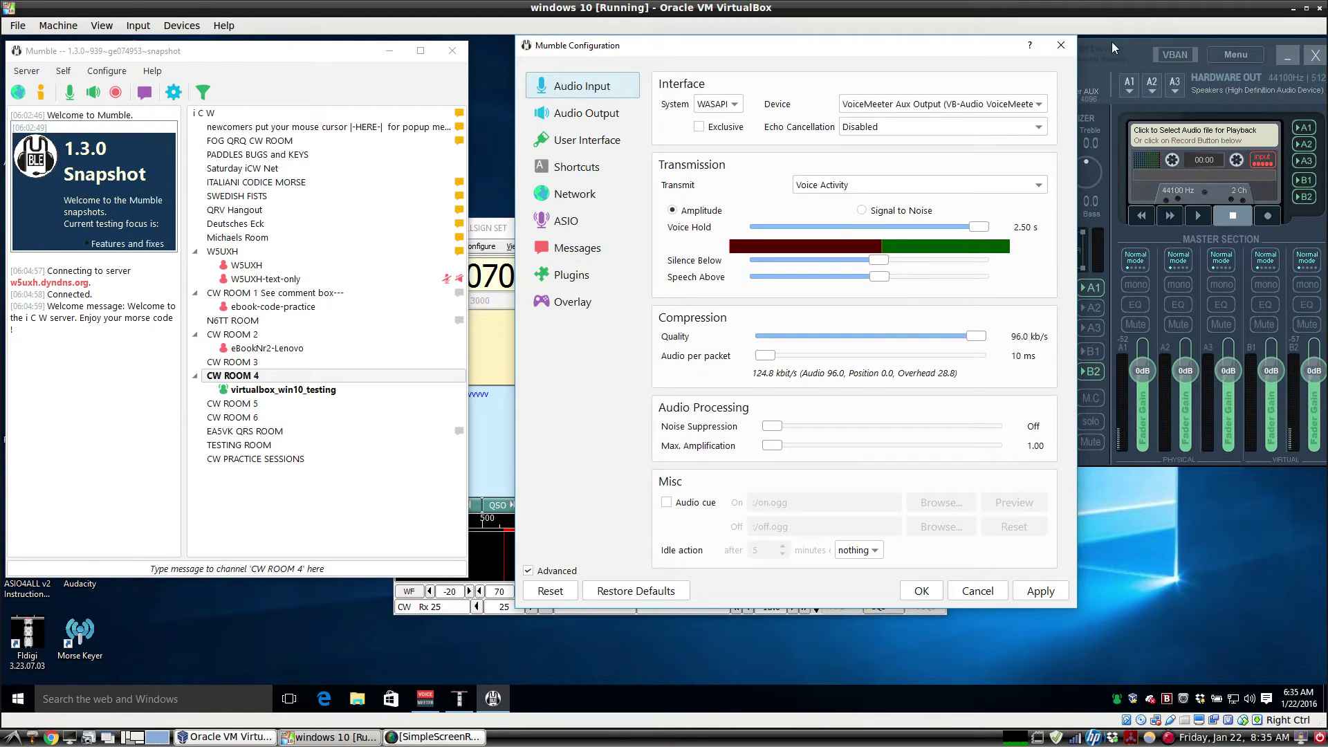
Step: Close Mumble's settings, add one more 'v' in fldigi, then minimize fldigi
click(1061, 45)
click(533, 434)
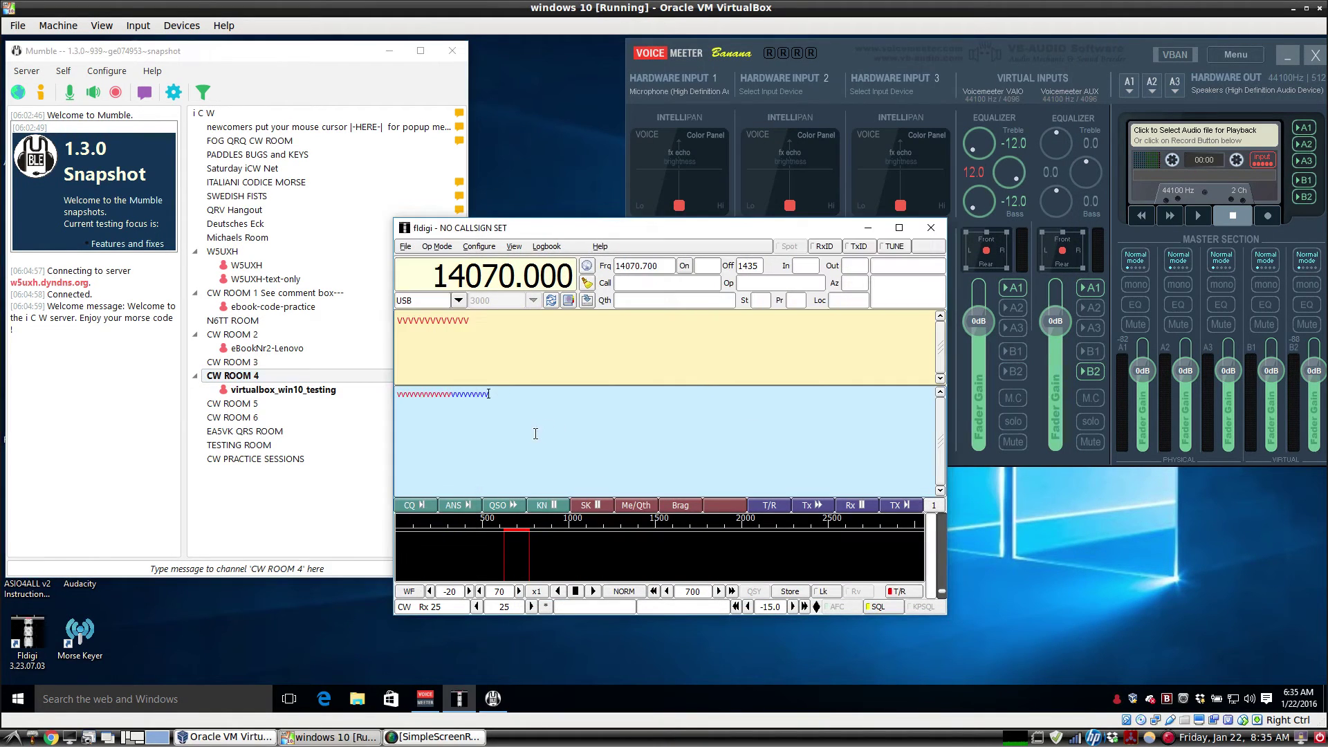
text(v)
click(868, 228)
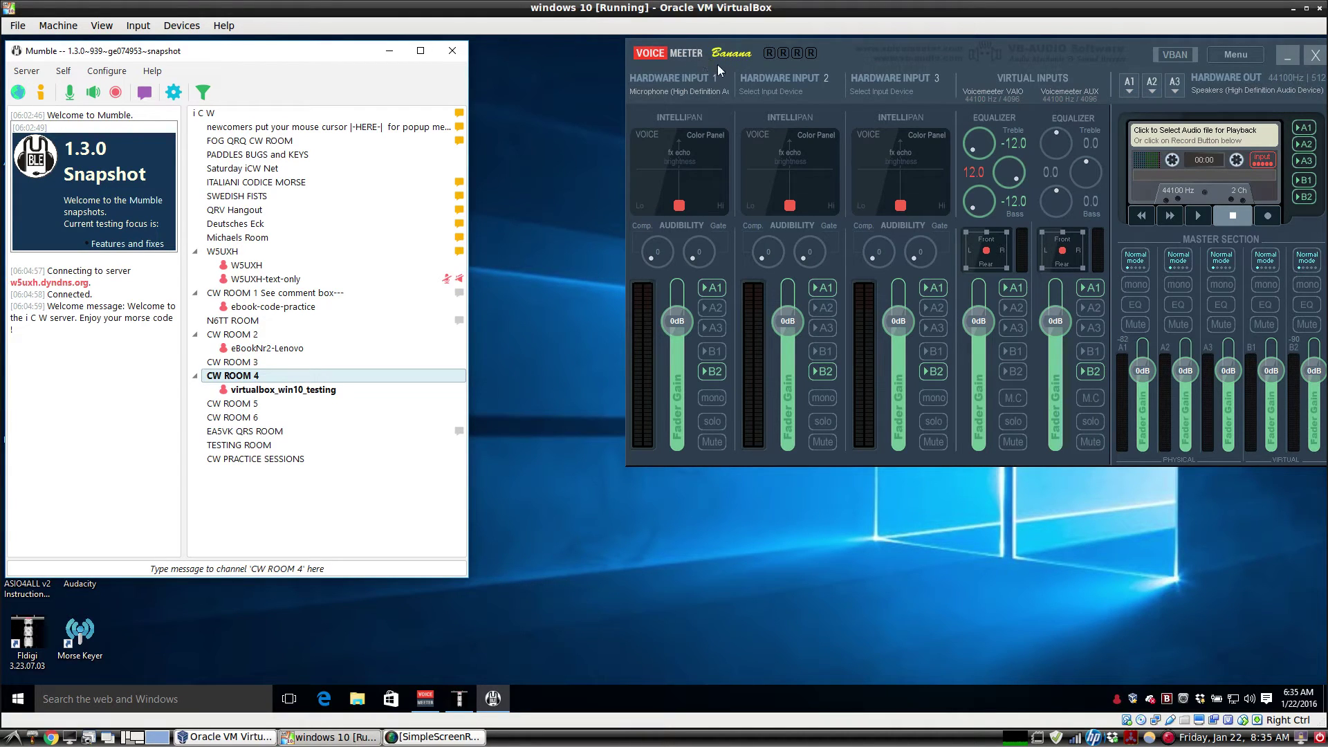
Step: In System Settings, toggle WDM Input Exclusive Mode back to No and keep Engine Mode Normal
click(1233, 56)
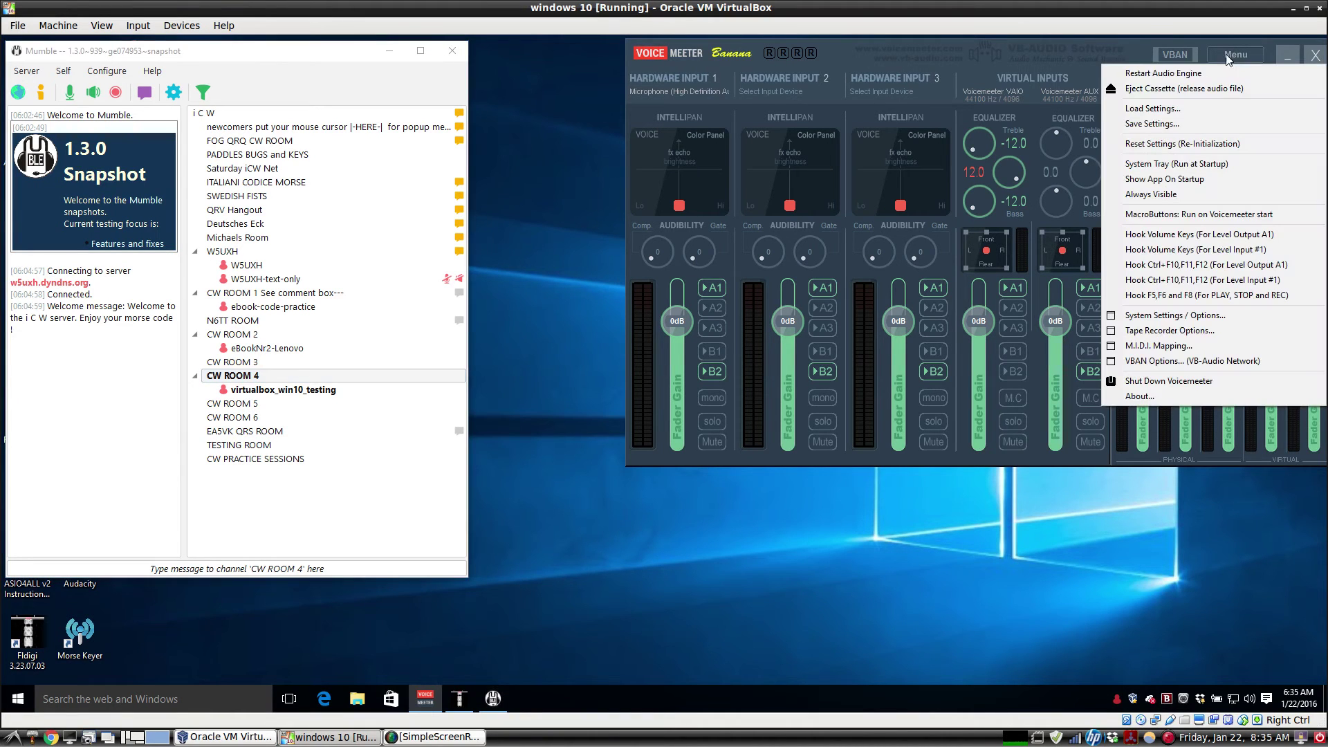
click(1211, 314)
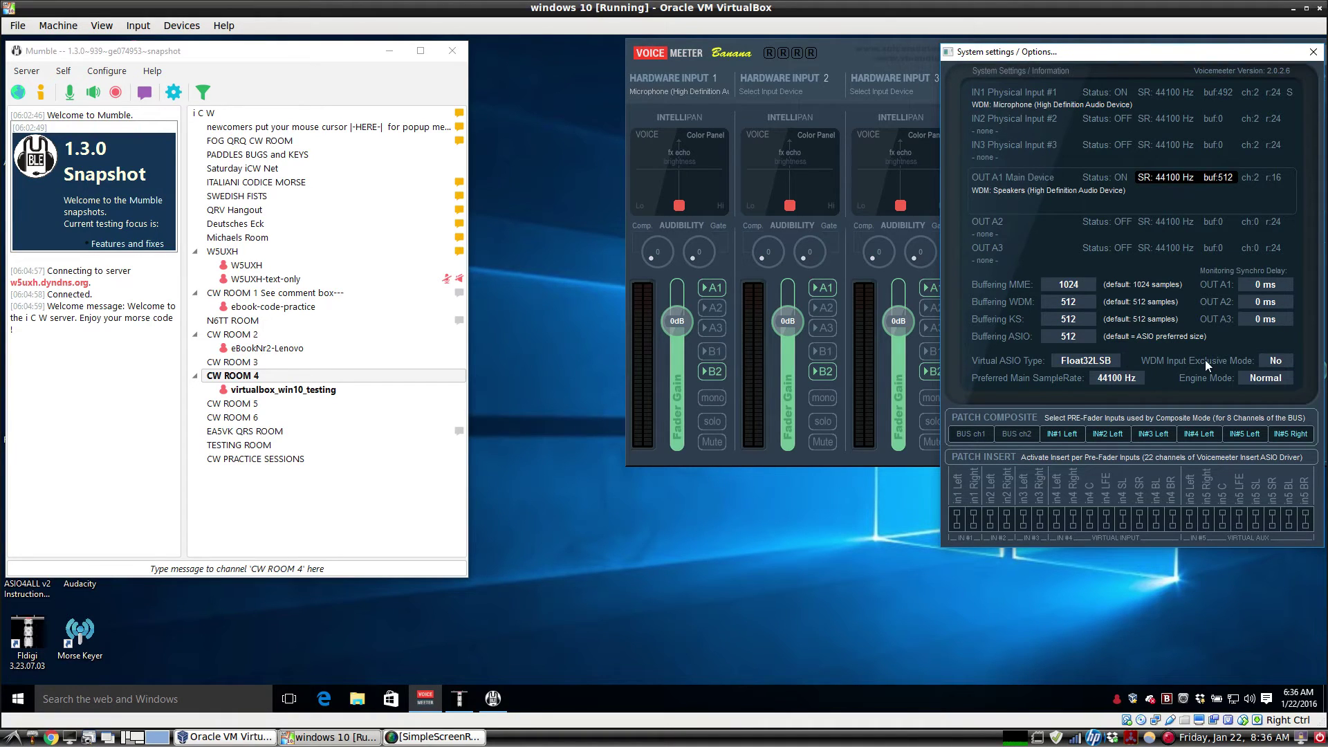
click(1277, 364)
click(781, 430)
click(1273, 361)
click(781, 431)
click(1281, 364)
click(1266, 380)
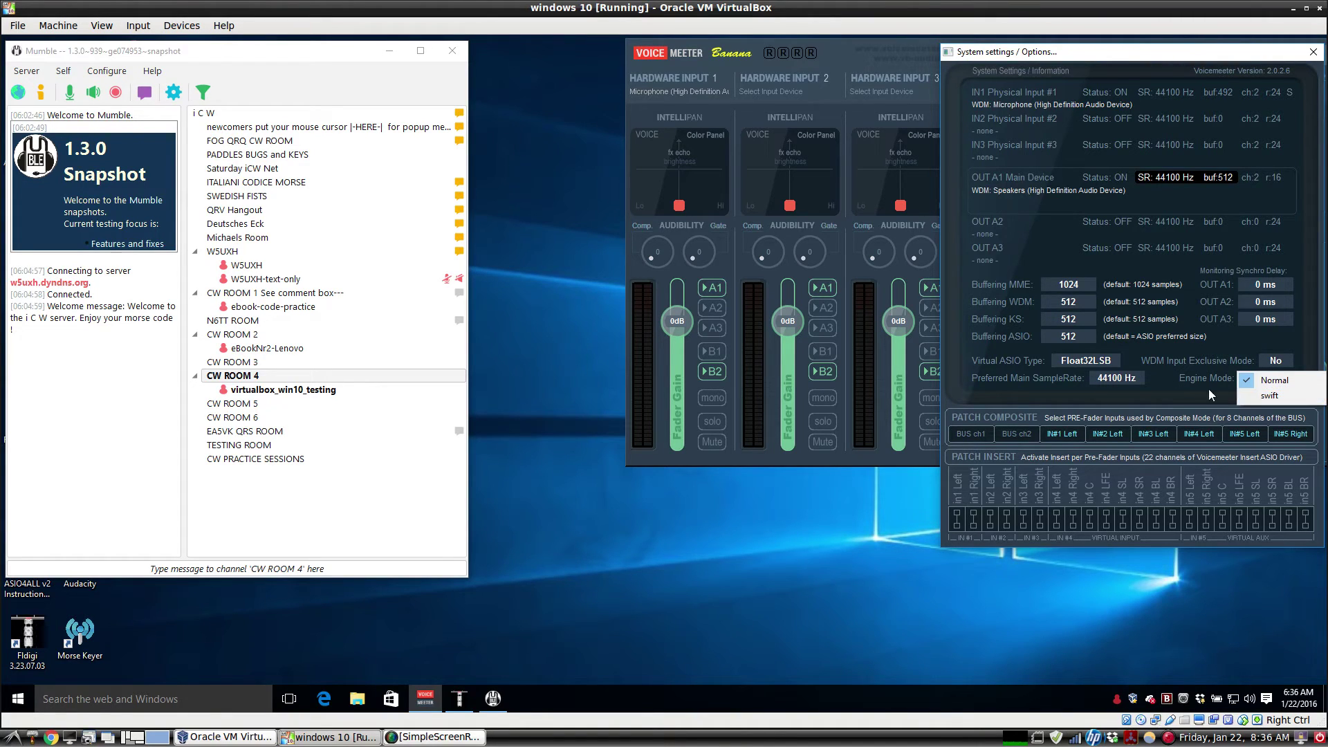
click(1191, 382)
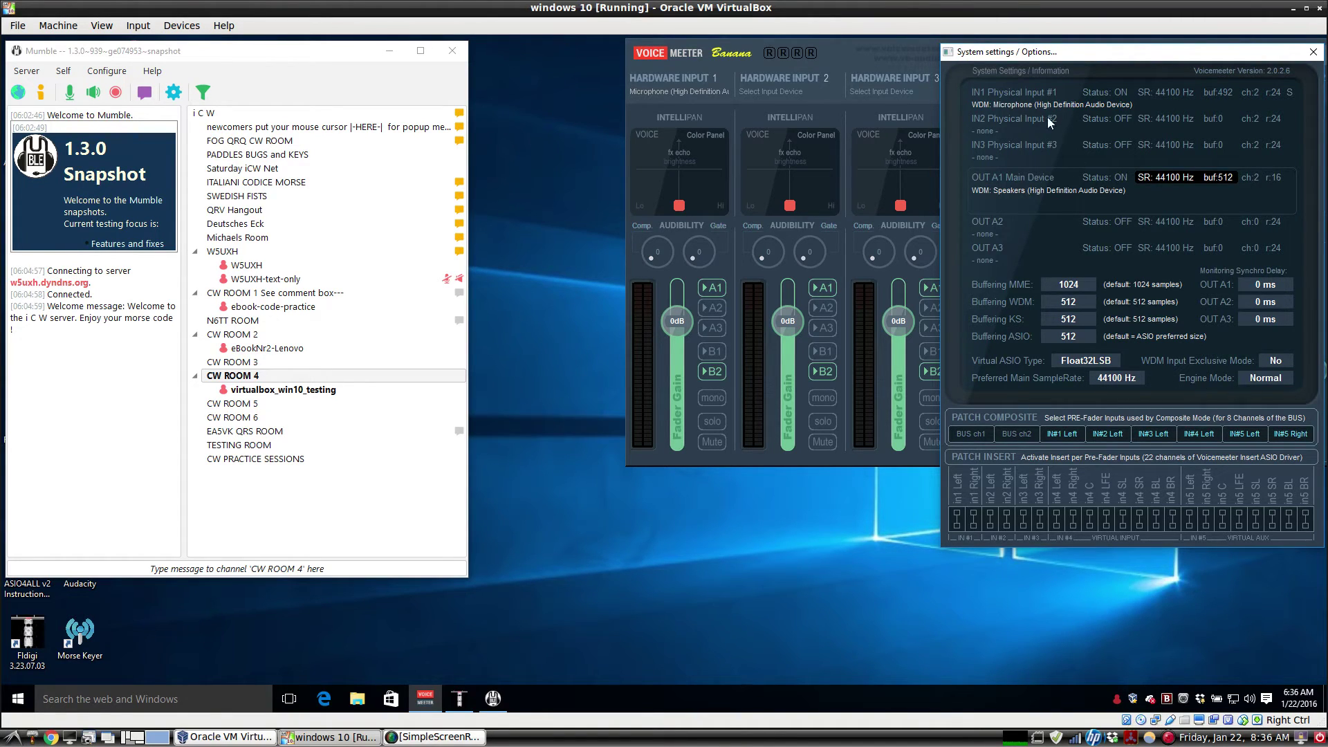
Step: Close System Settings, review the A1 device list unchanged, and remove VAIO from B2
click(1313, 52)
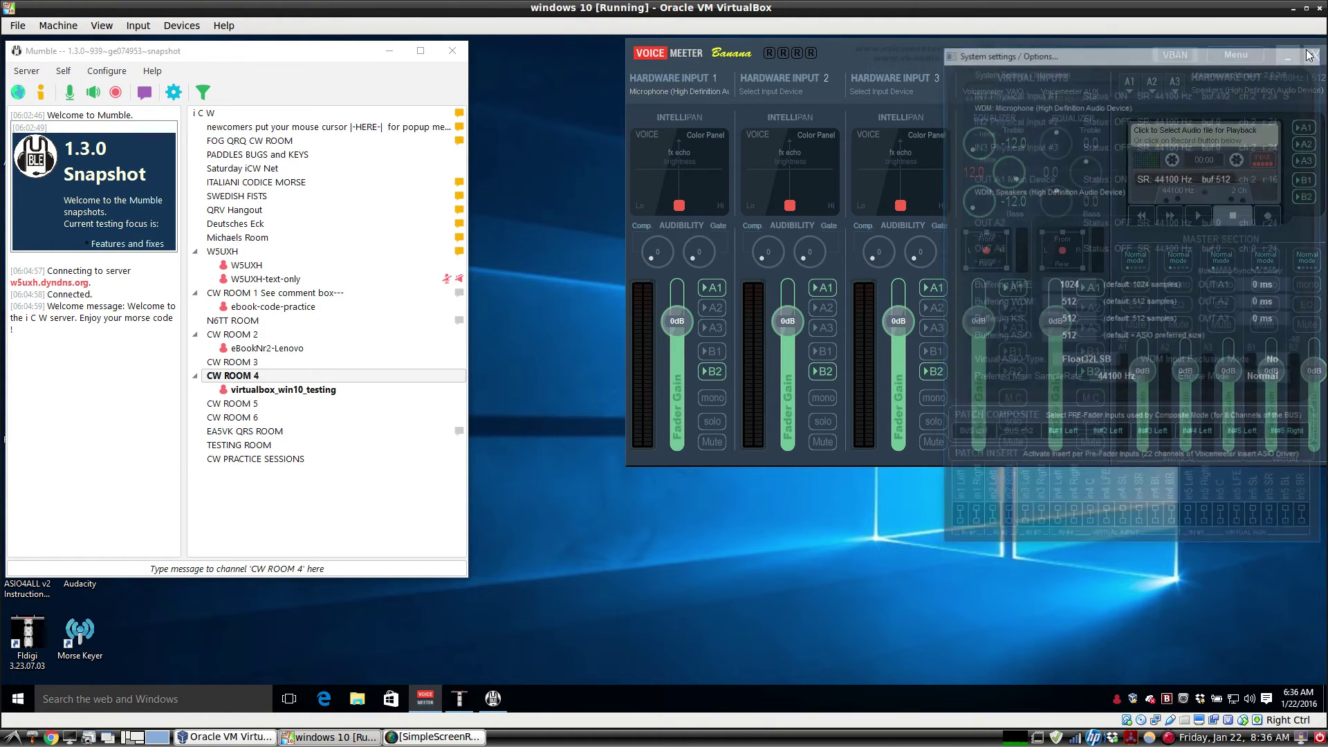
click(1124, 89)
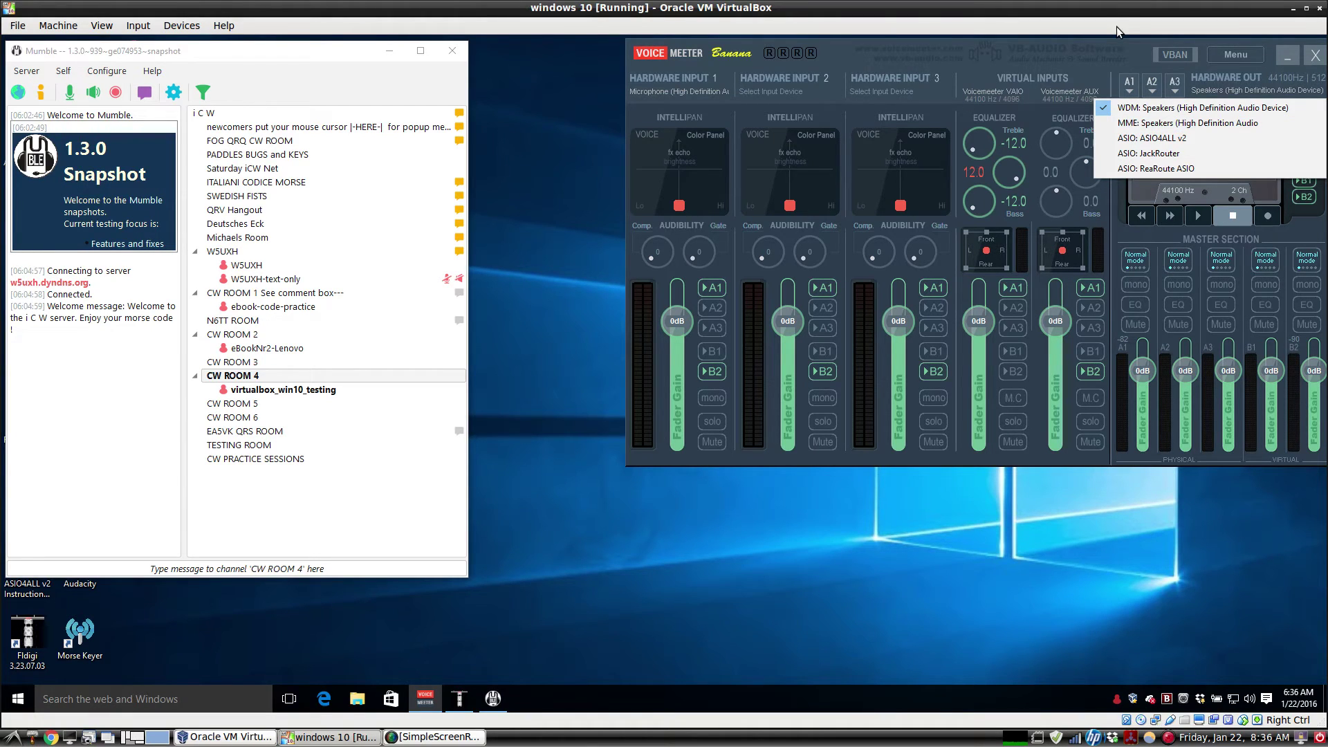
click(1110, 63)
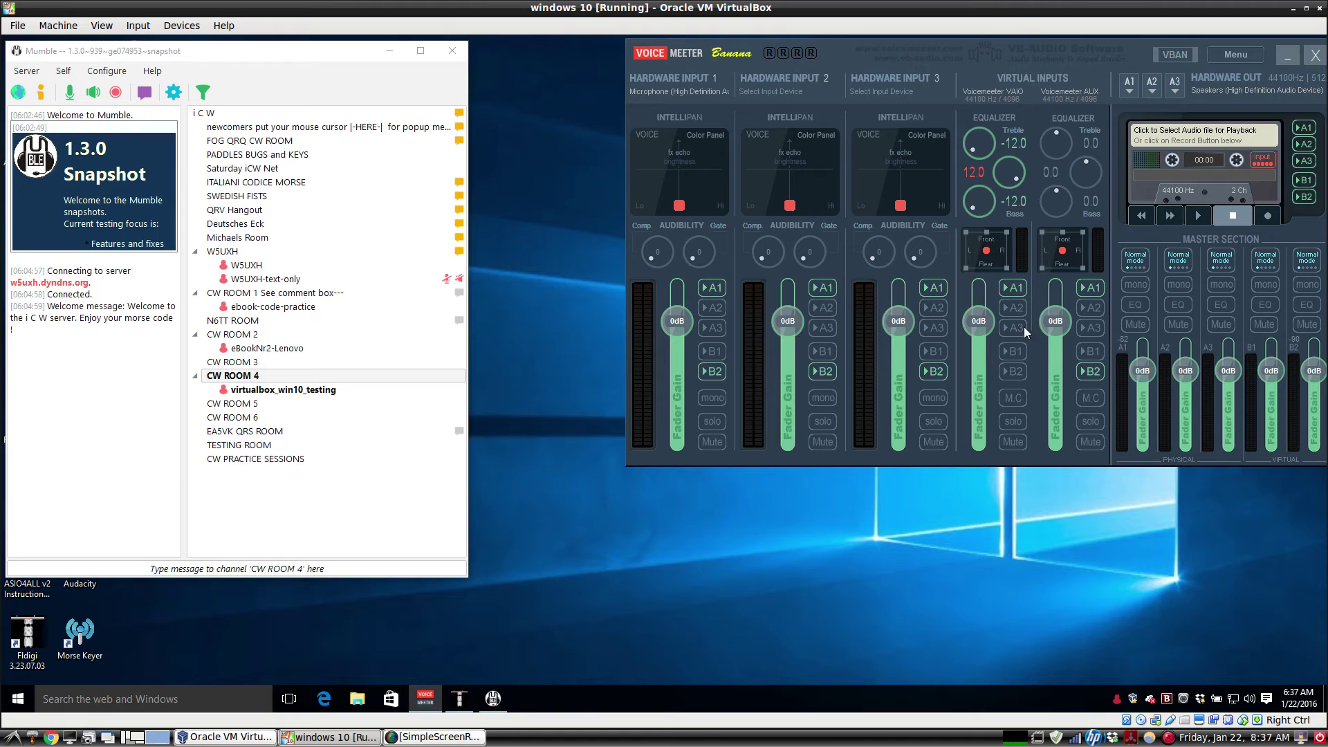
click(1012, 370)
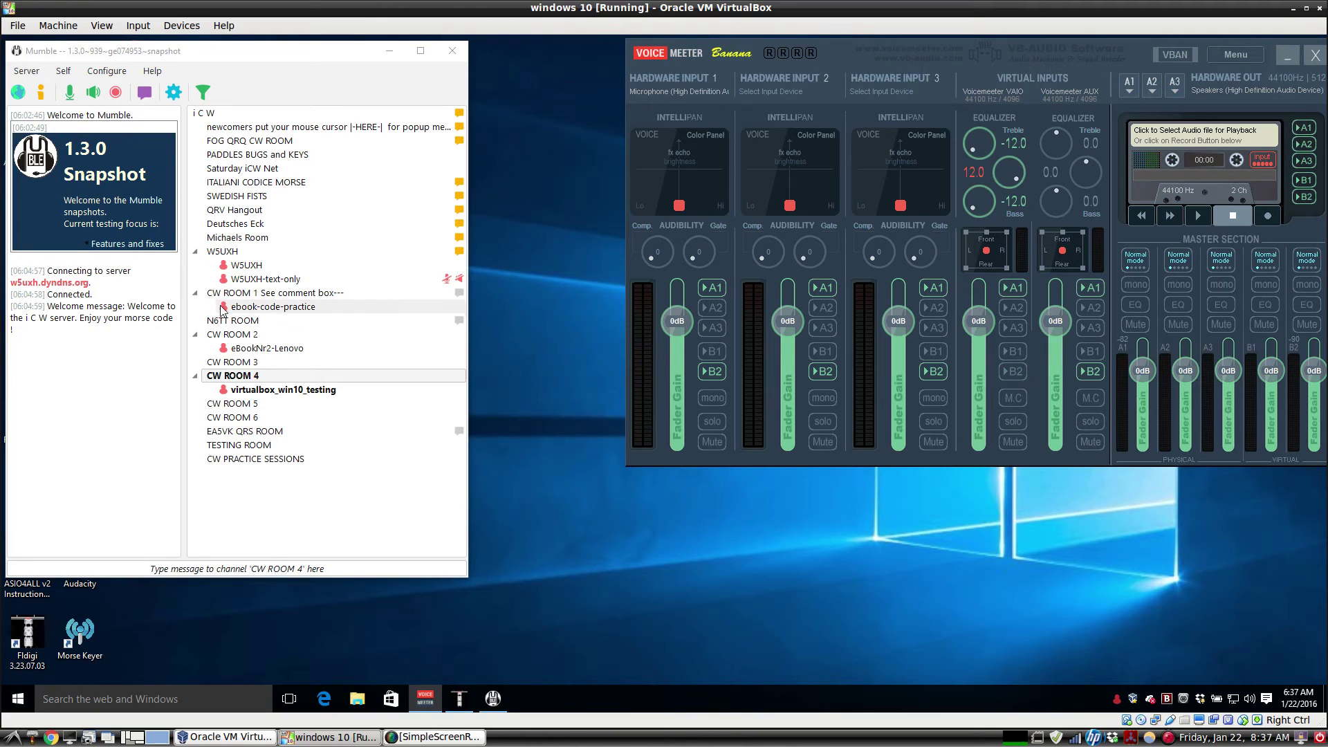
Step: Set Mumble's Audio Output loopback to Server and apply it
click(105, 70)
click(112, 92)
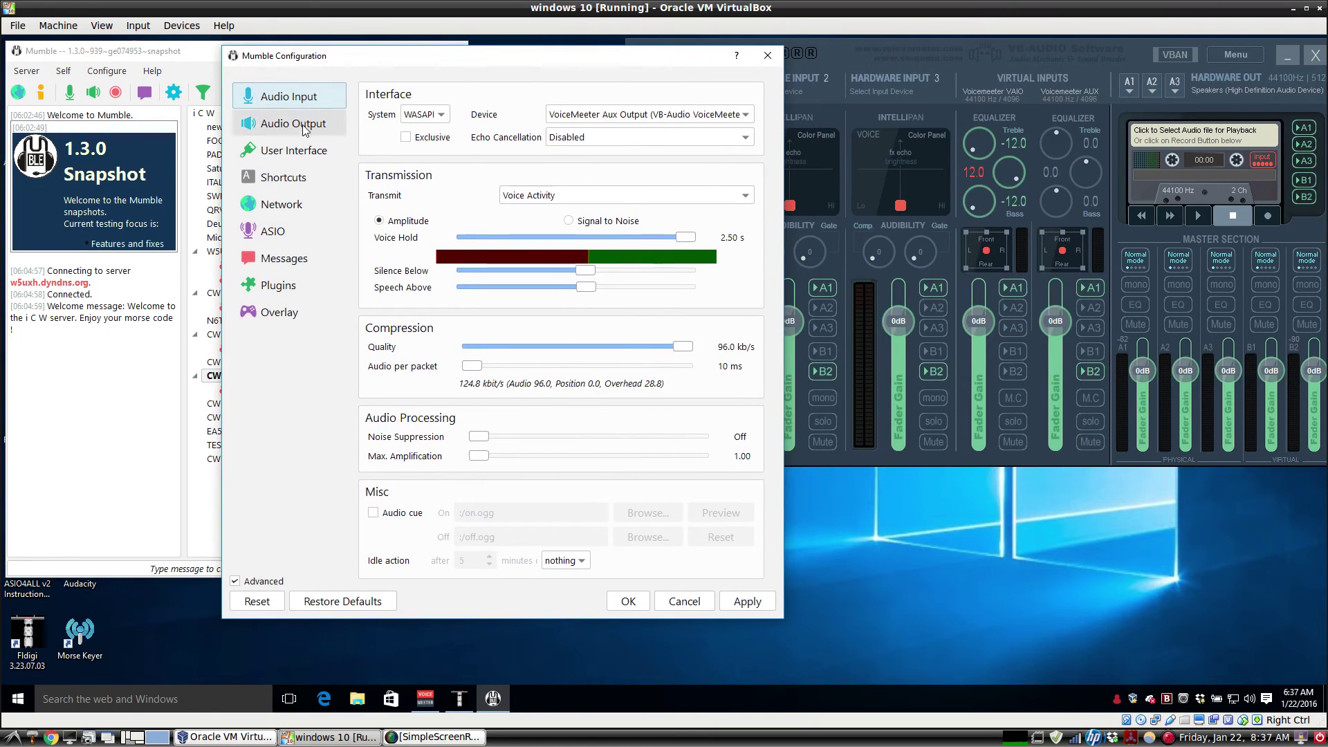
click(310, 132)
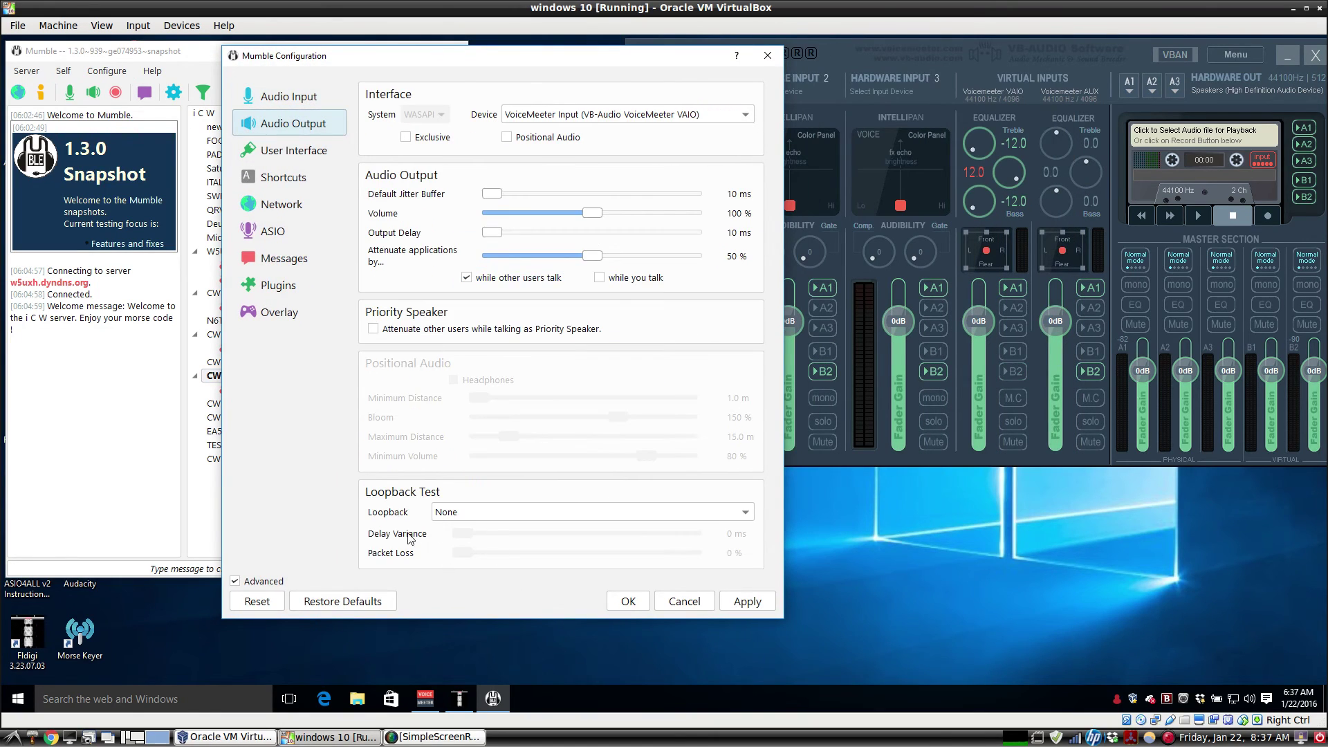
click(446, 512)
click(453, 551)
click(734, 602)
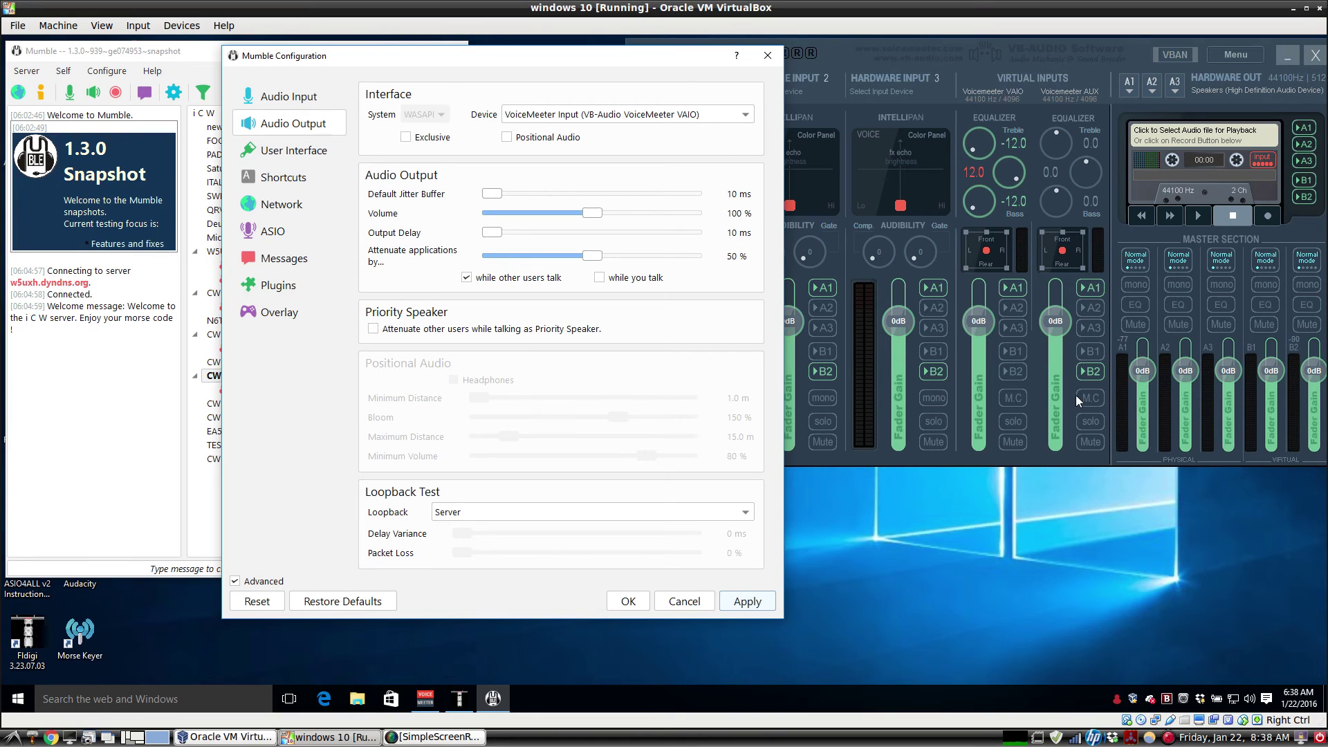
Step: Toggle the VAIO strip's B2 routing in VoiceMeeter, then return to Mumble's settings
click(1020, 371)
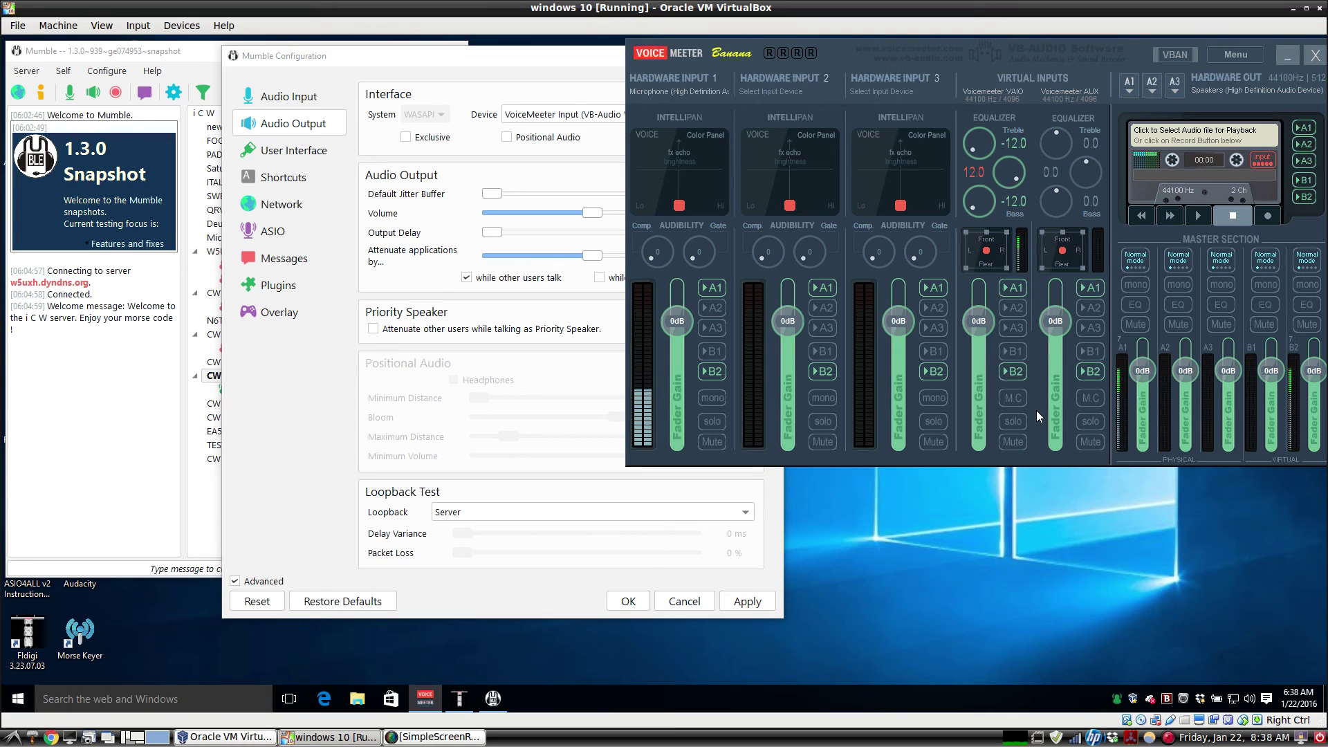
click(1014, 372)
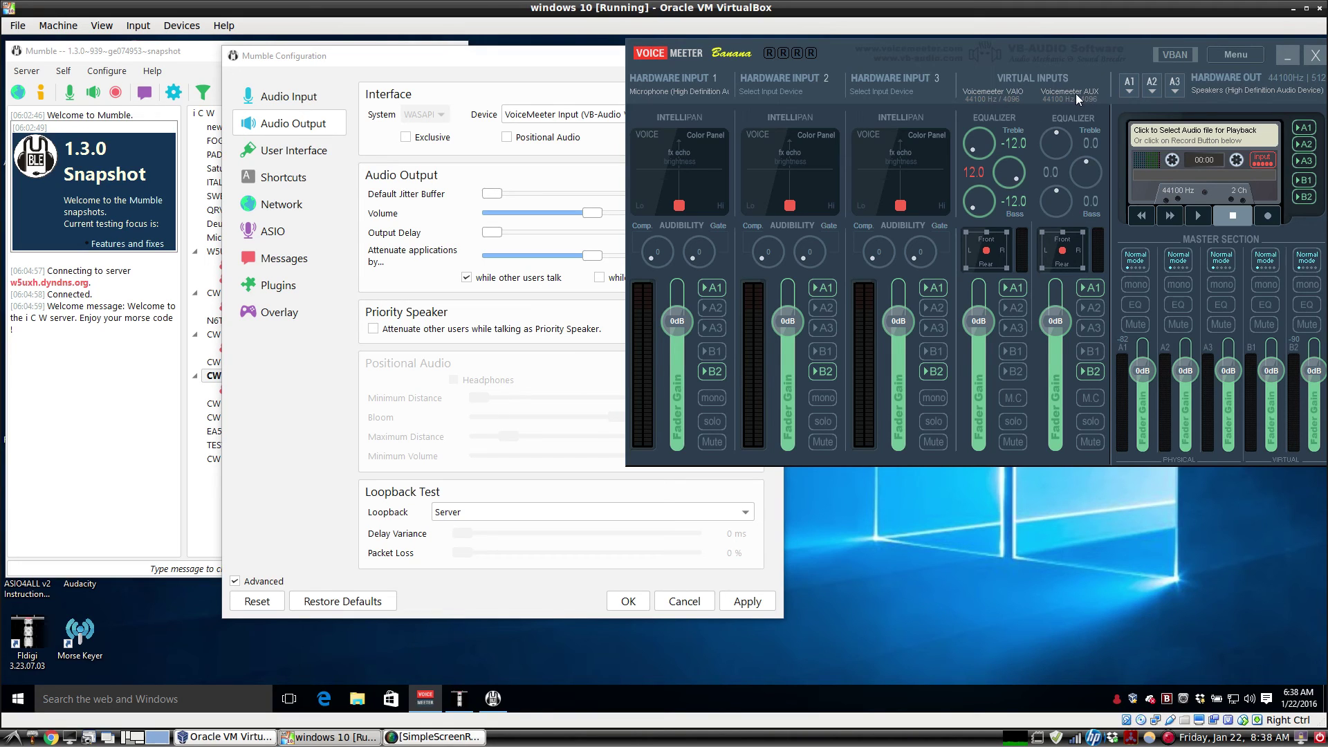
click(495, 56)
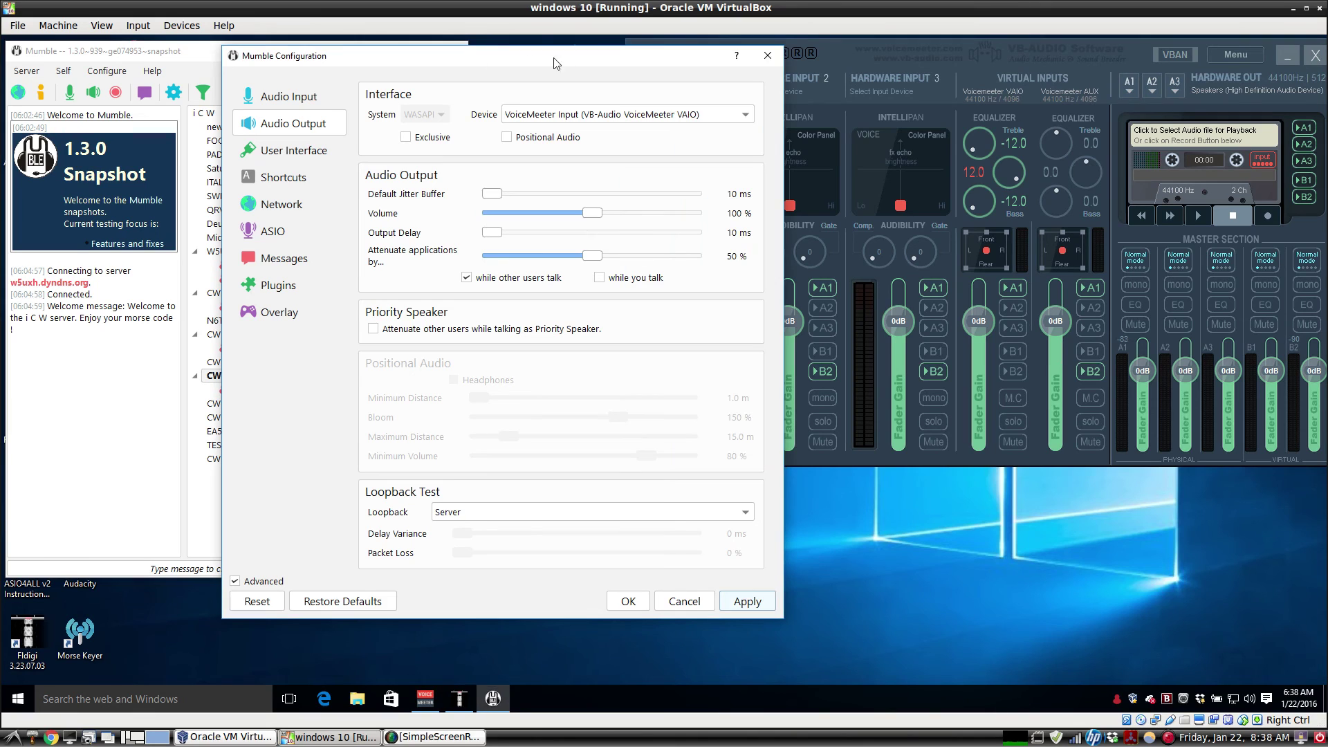
Step: Close Mumble's configuration and reset VAIO treble, mid and bass to 0.0
click(767, 57)
drag(244, 53, 342, 53)
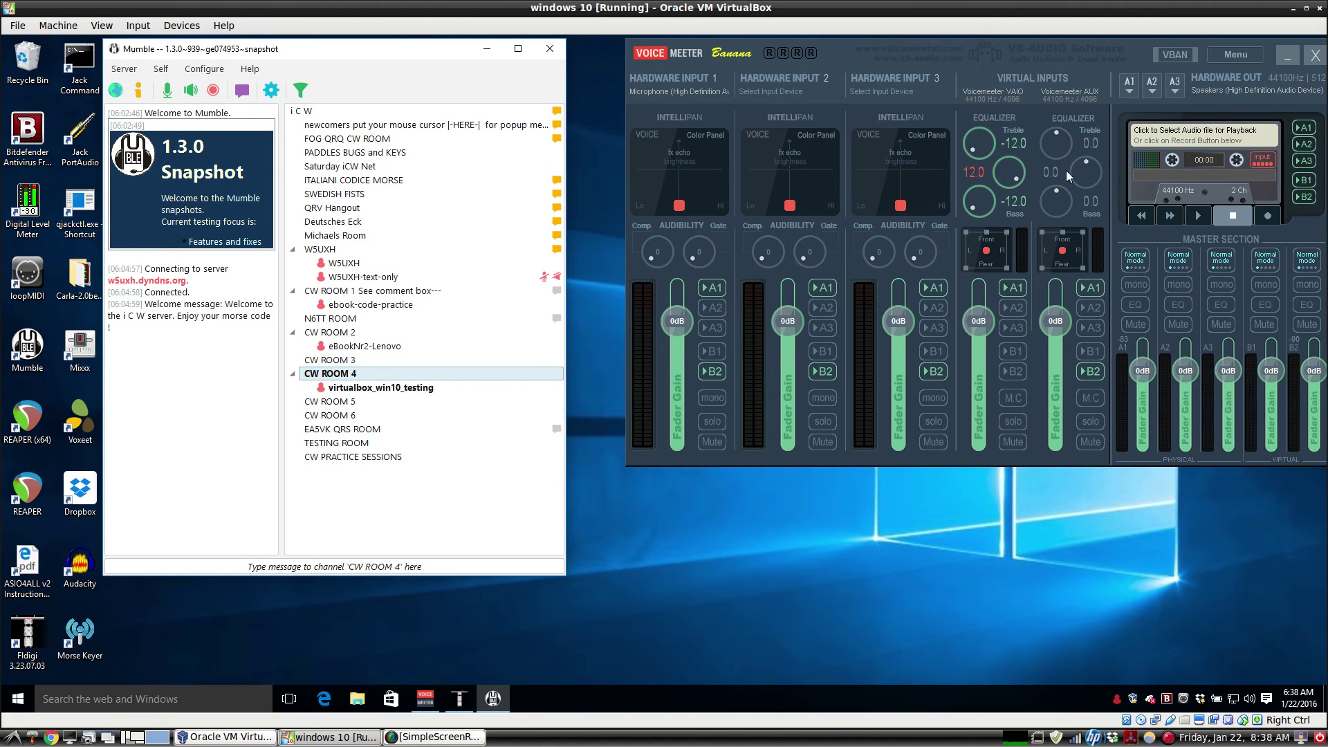
double_click(986, 146)
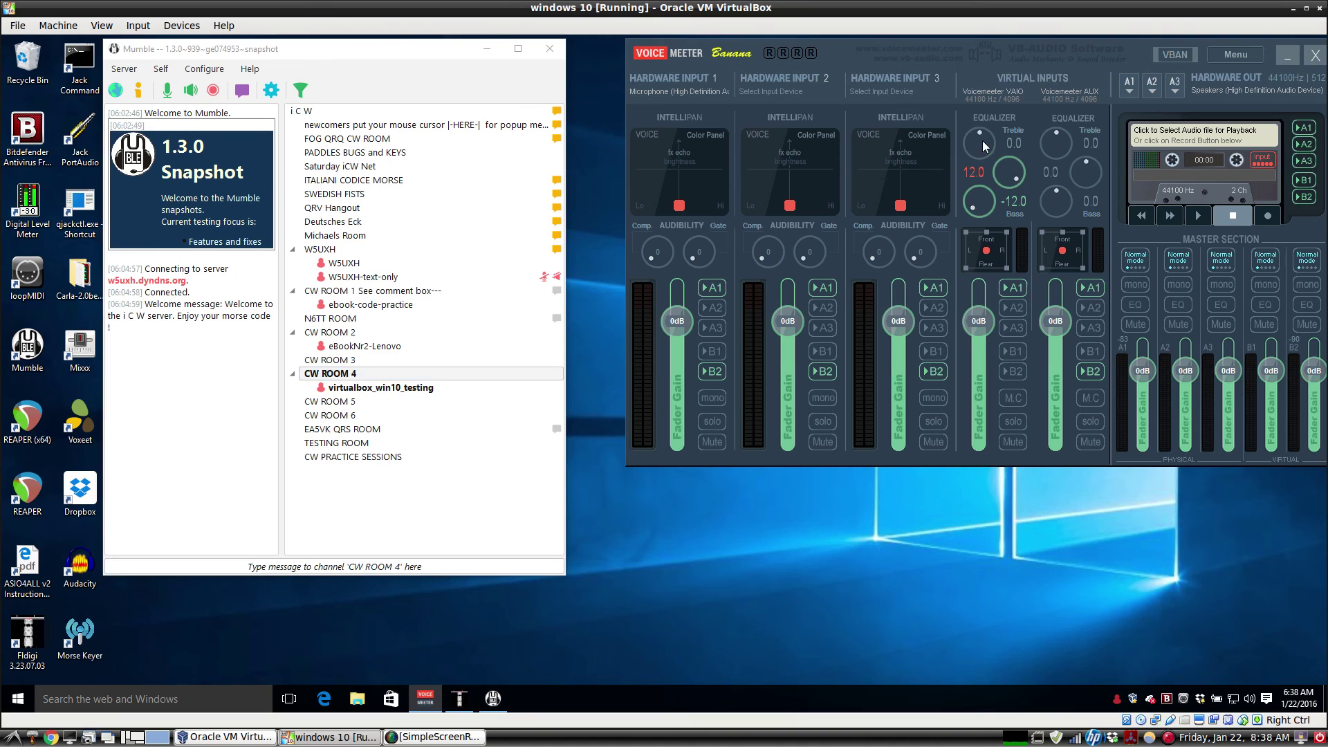
double_click(1006, 182)
double_click(976, 204)
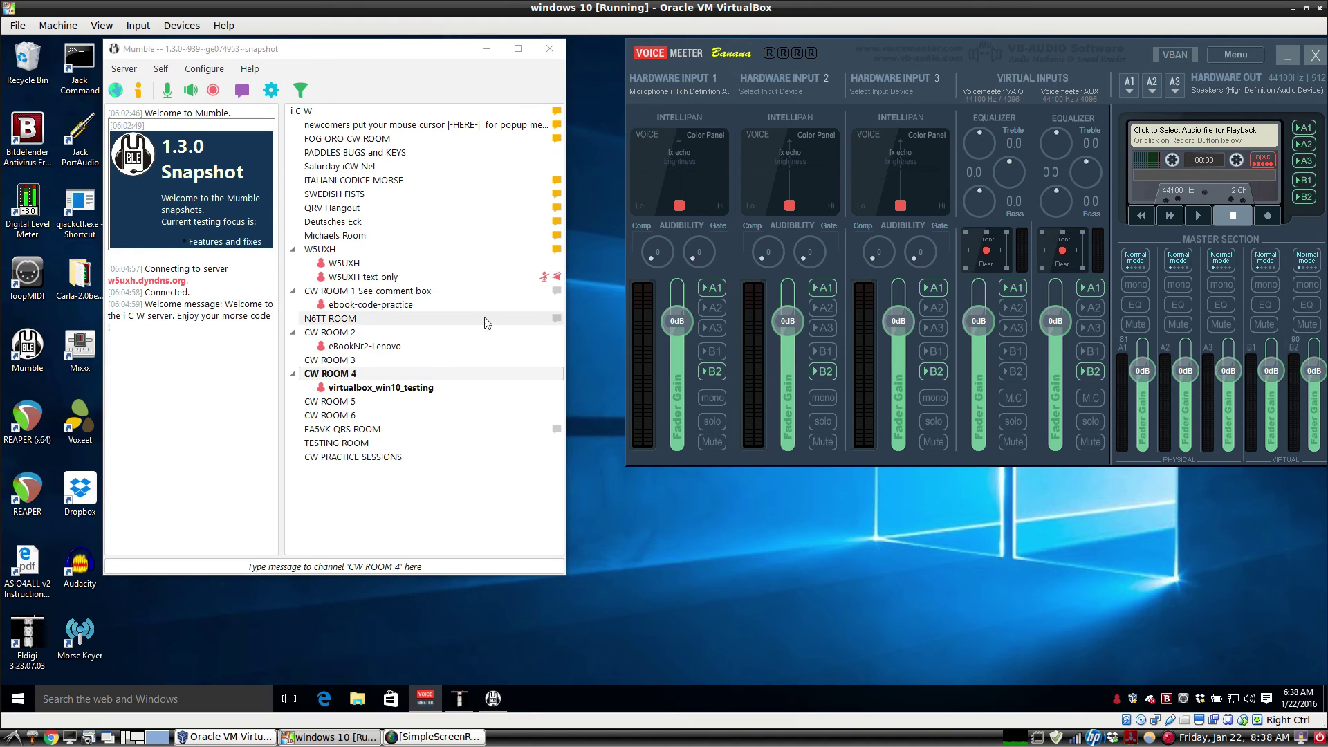
Step: Hop through CW ROOM 1 and CW ROOM 2, then rejoin CW ROOM 4
double_click(381, 296)
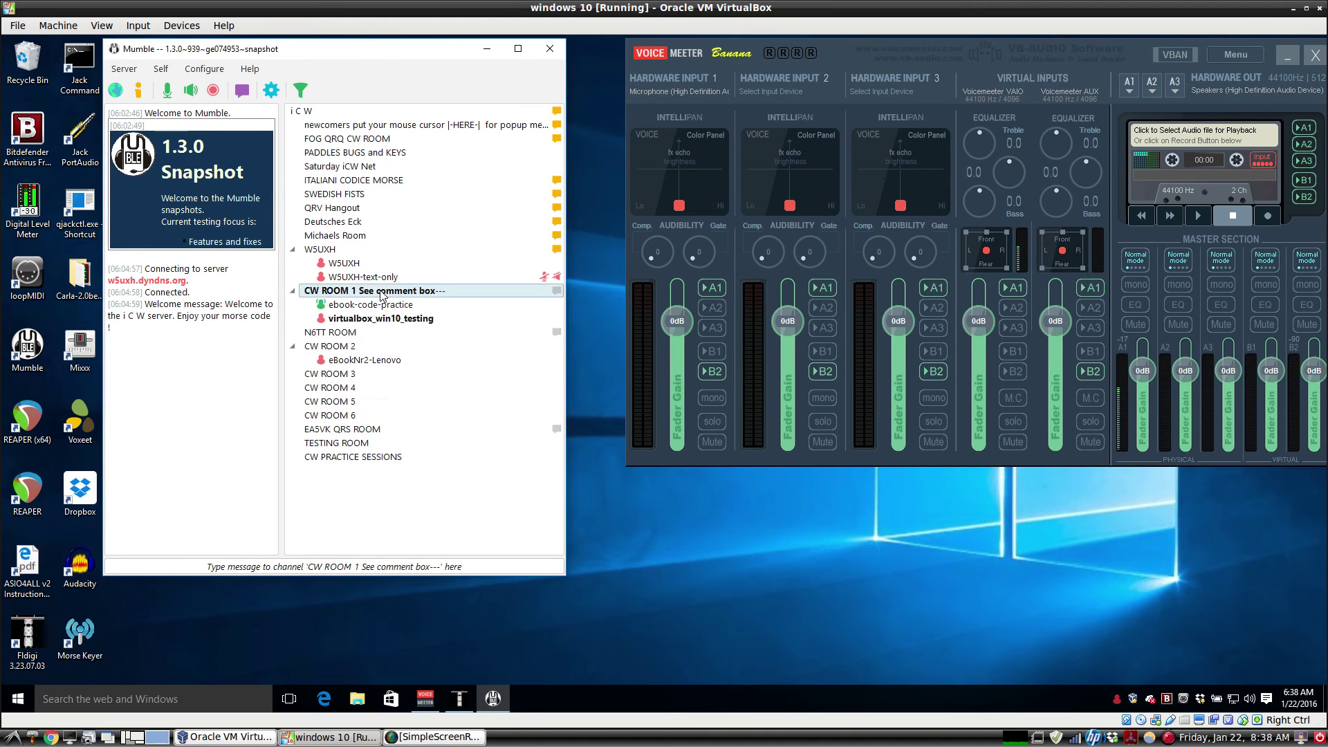
double_click(381, 296)
double_click(353, 319)
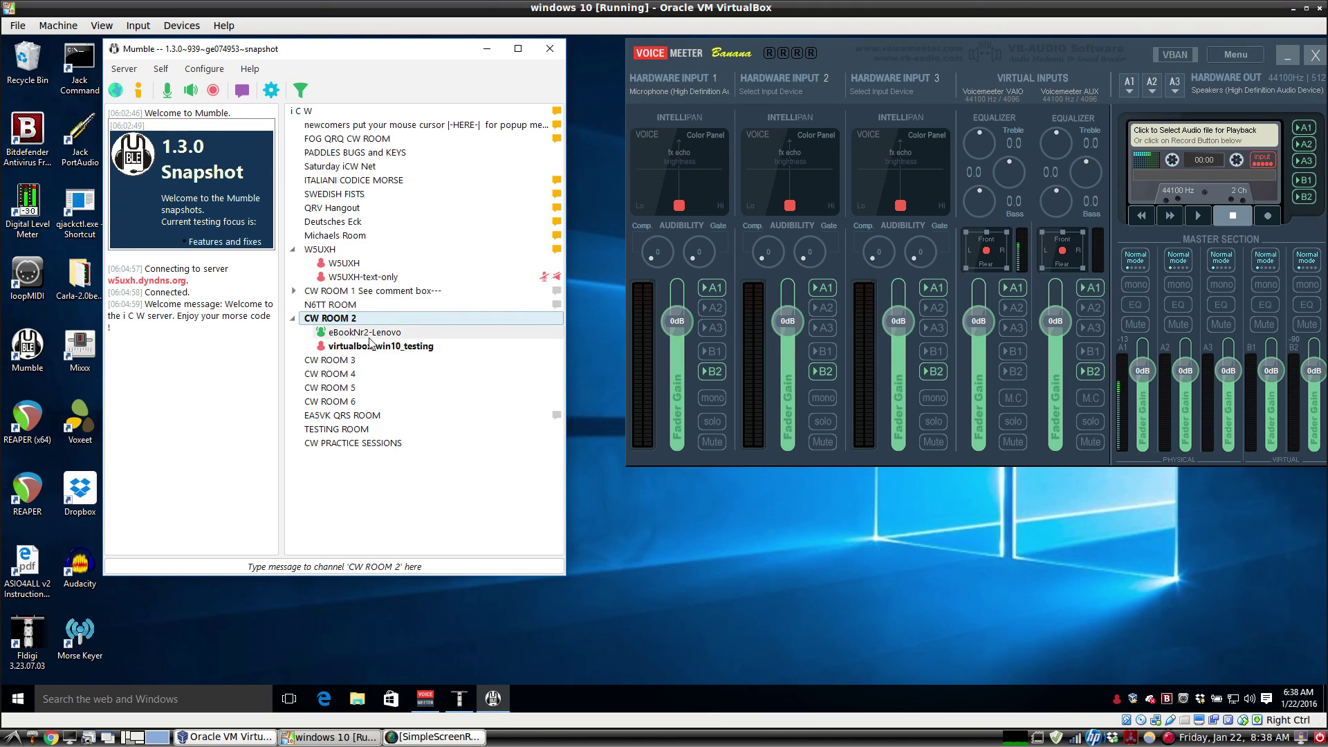
double_click(360, 375)
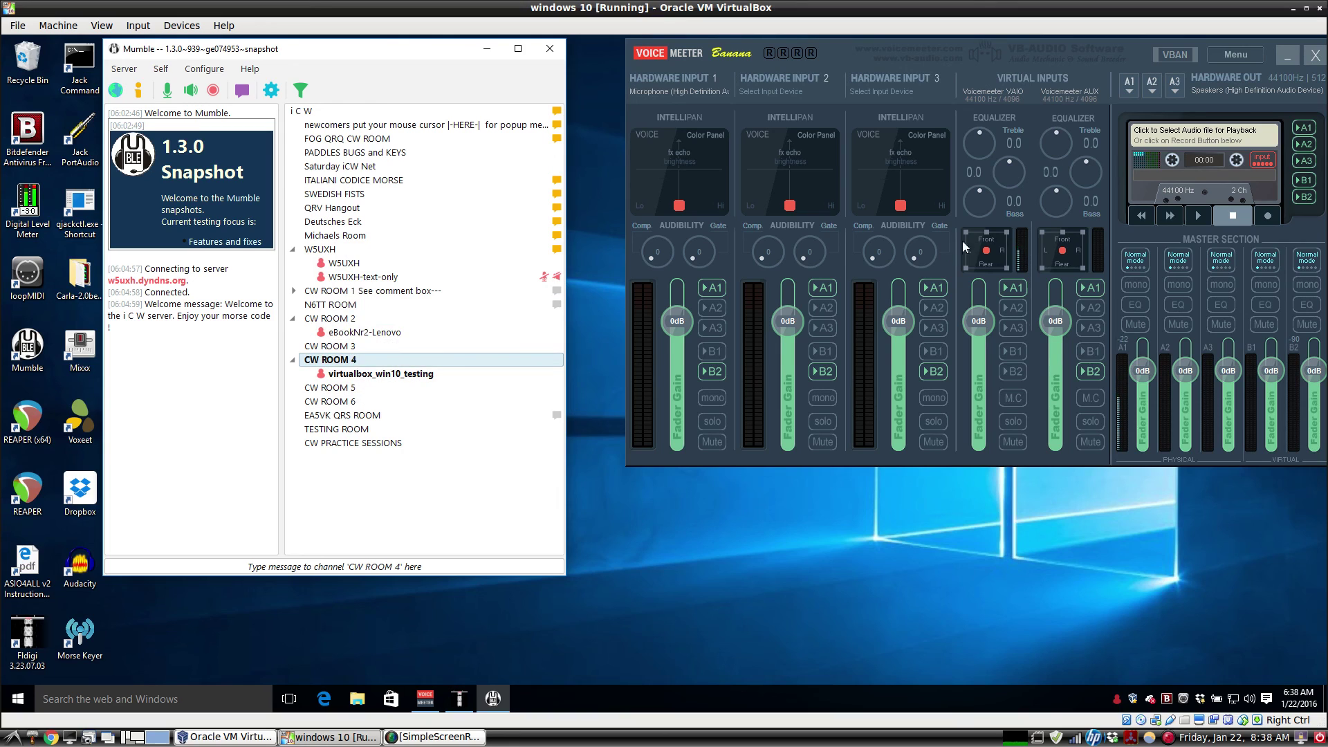
Step: In VoiceMeeter, cut the VAIO treble to -12.0 and raise the mid to 0.5
click(978, 153)
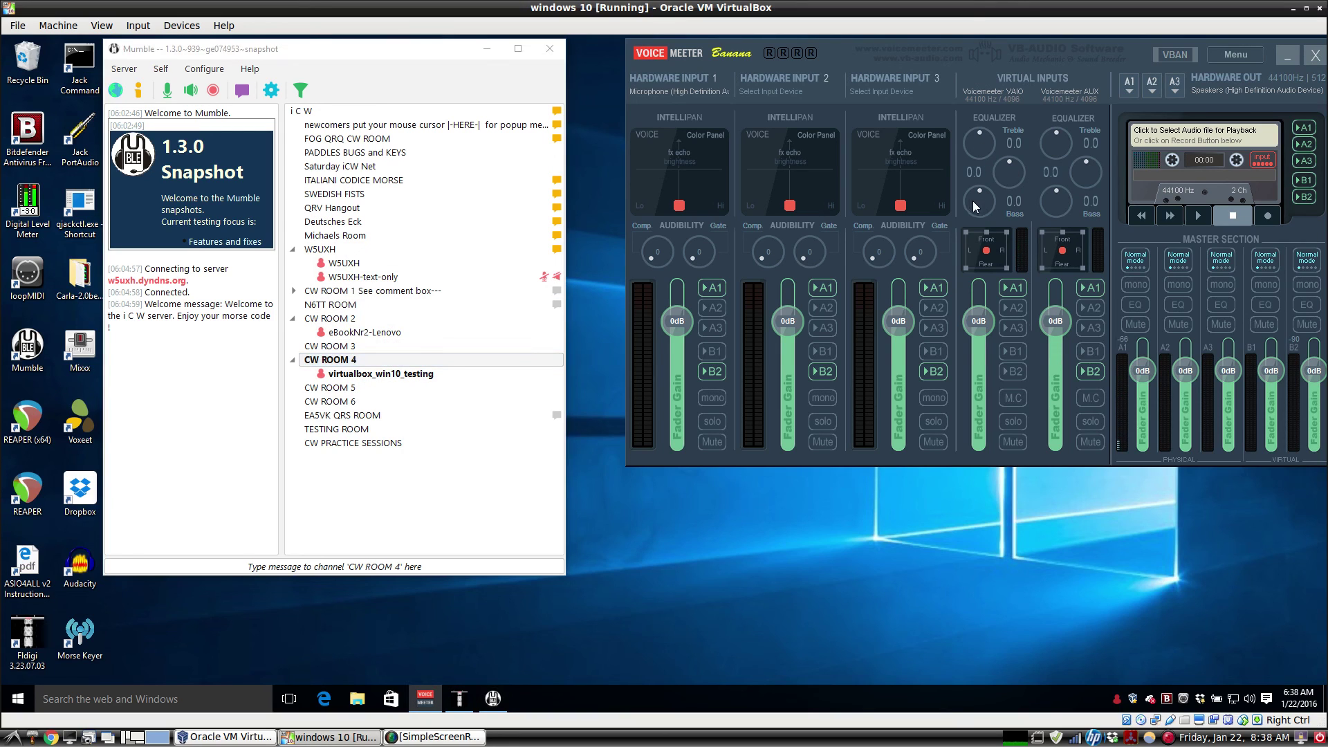
drag(982, 149, 995, 297)
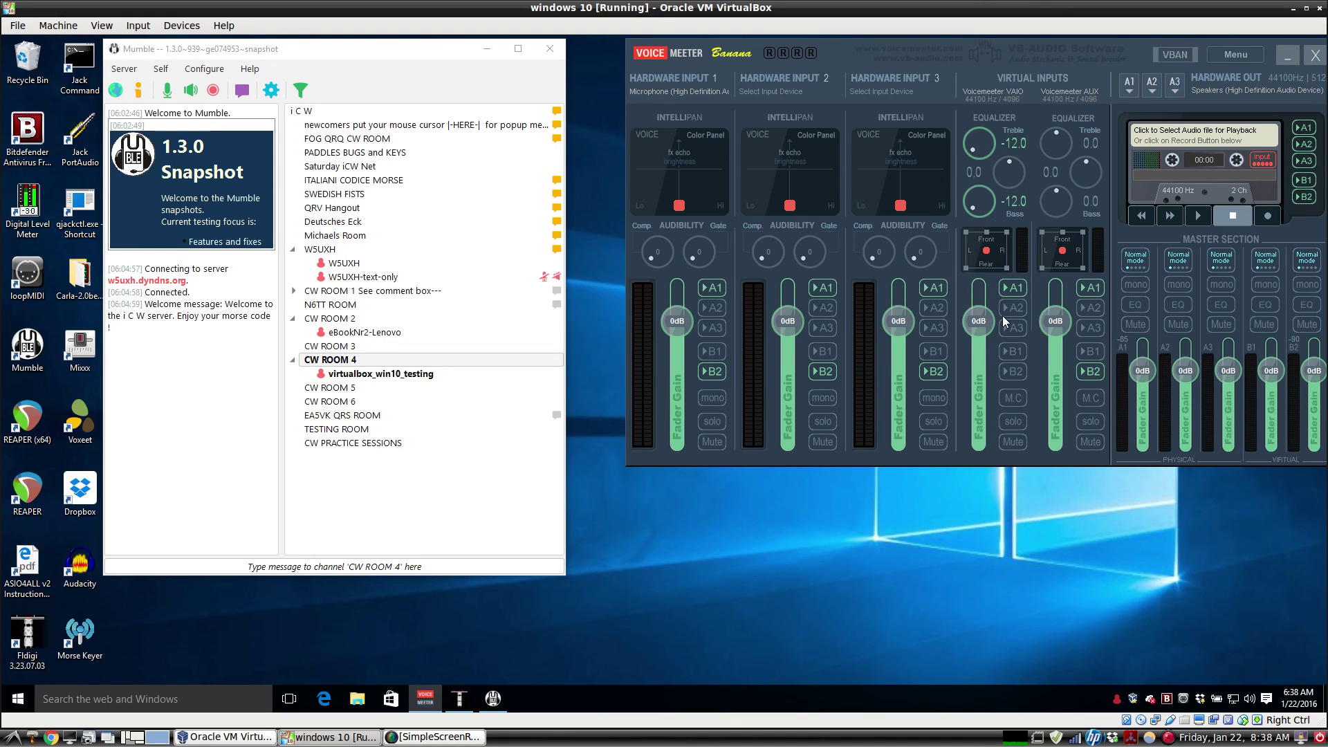
mouse_move(1004, 184)
mouse_down()
mouse_move(1008, 146)
mouse_move(1004, 173)
mouse_up()
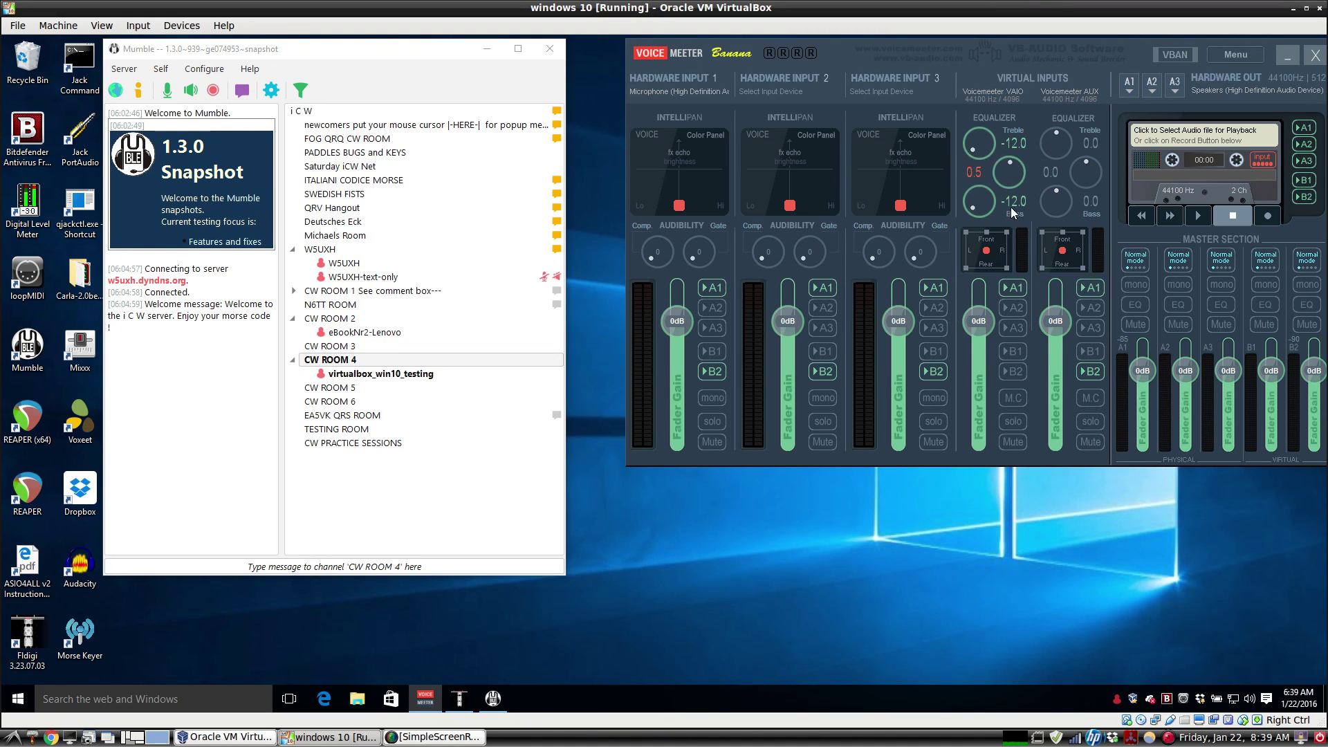